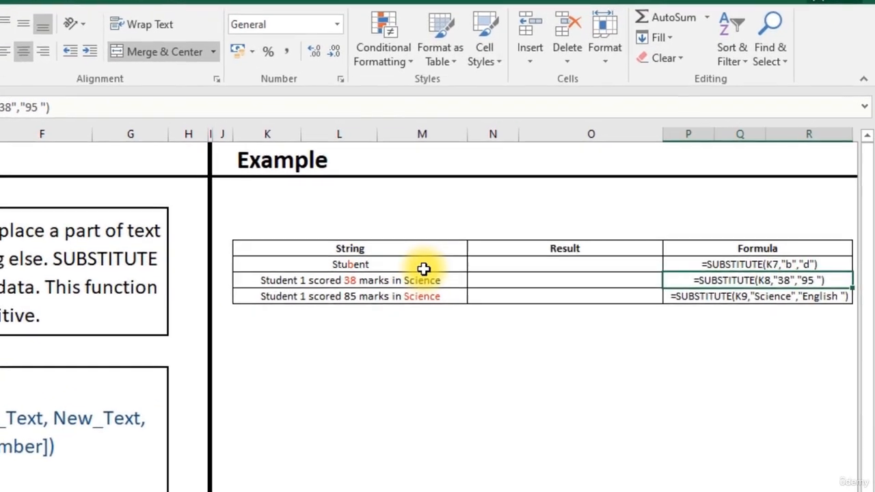
Enter =SUBSTITUTE(K7,"b","d") in the Result cell of the "Stubent" row to replace the b with d.
click(417, 270)
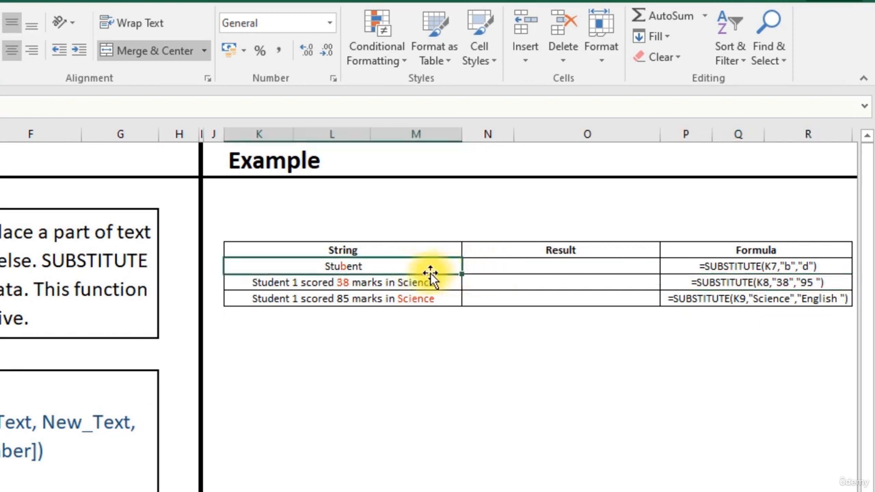
click(504, 278)
click(508, 267)
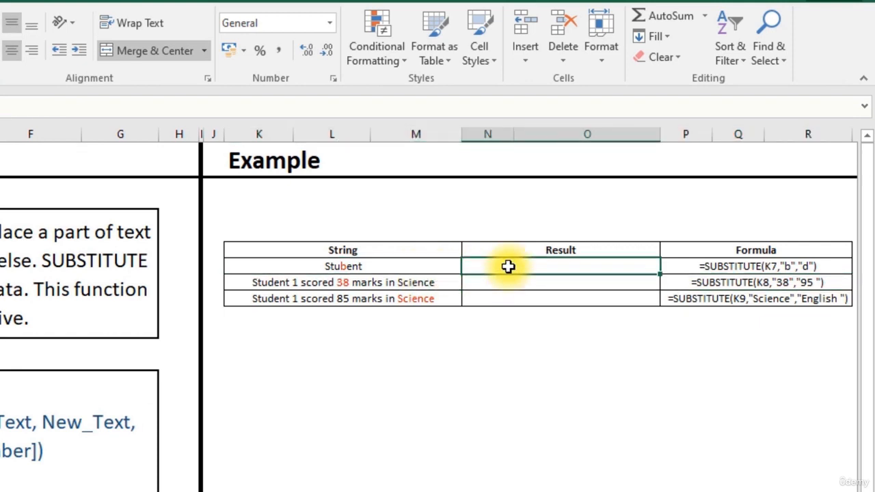
text(=)
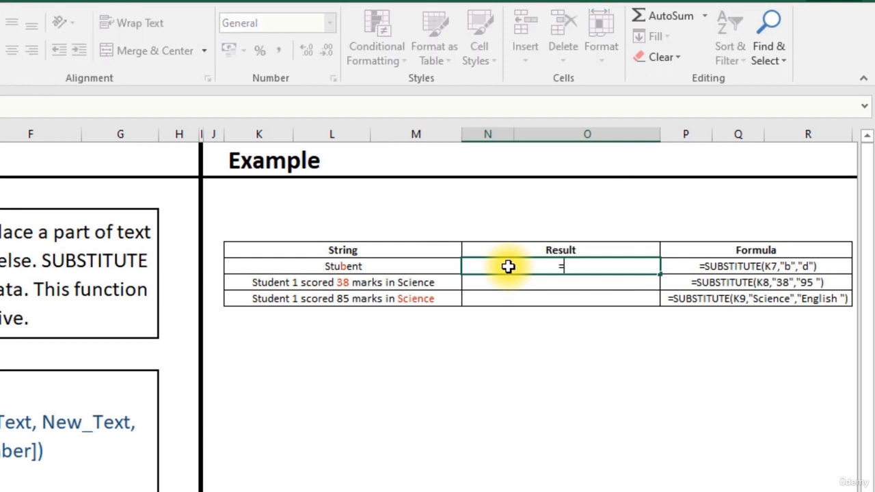
text(su)
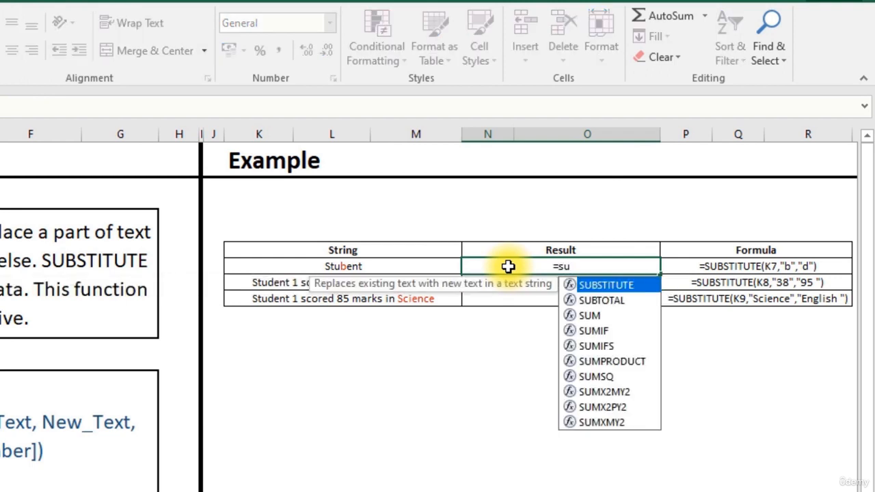
key(Tab)
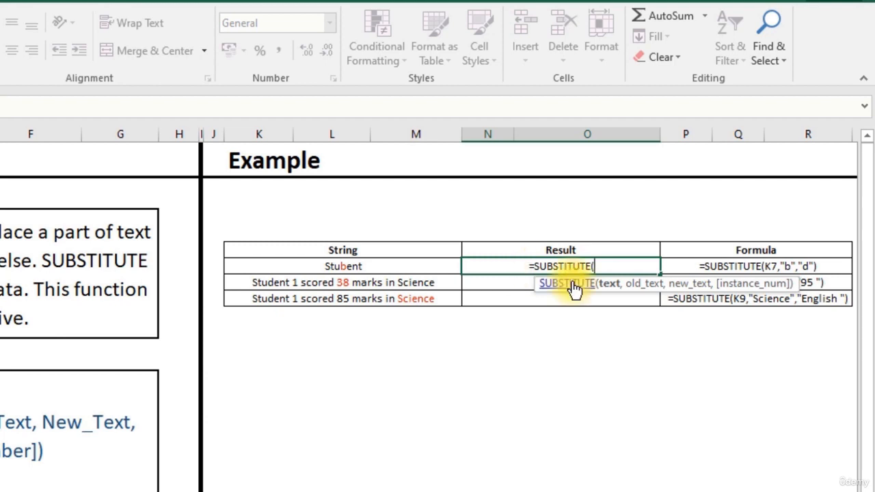
click(380, 266)
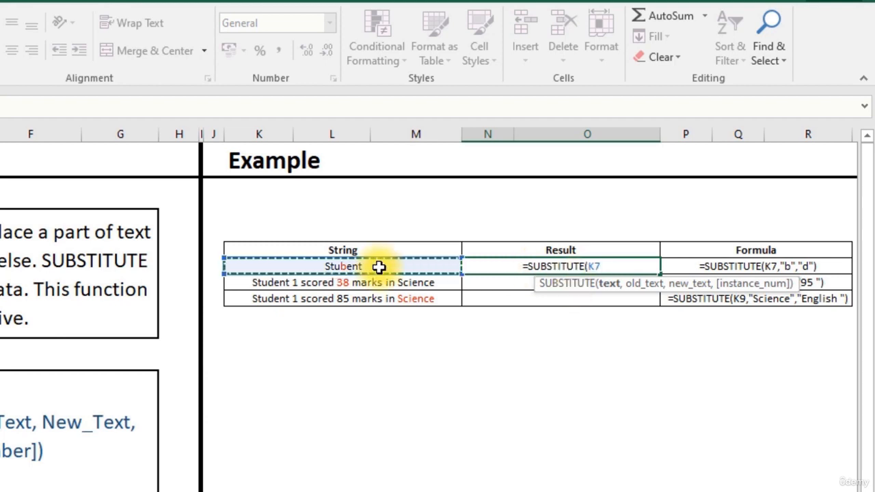
text(,)
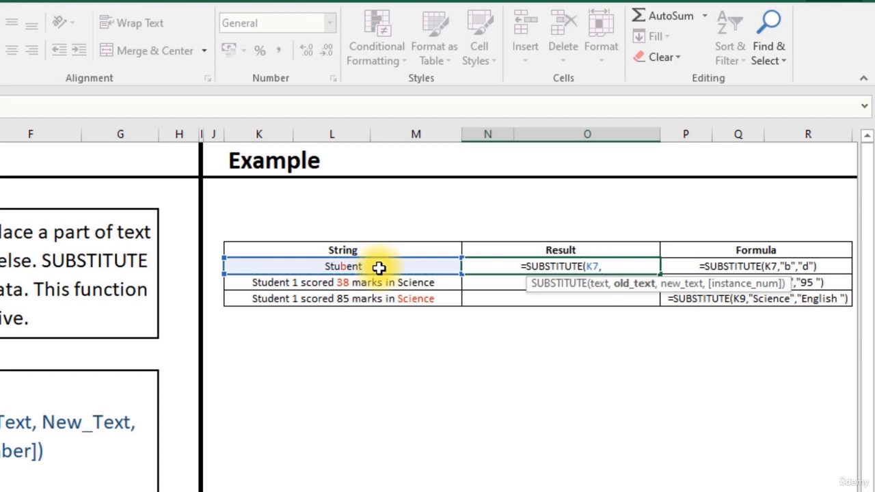
text("b)
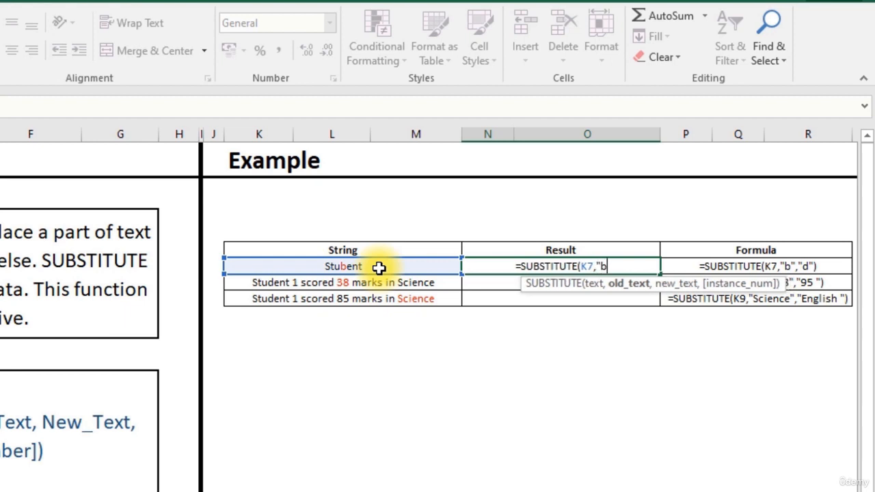
text(")
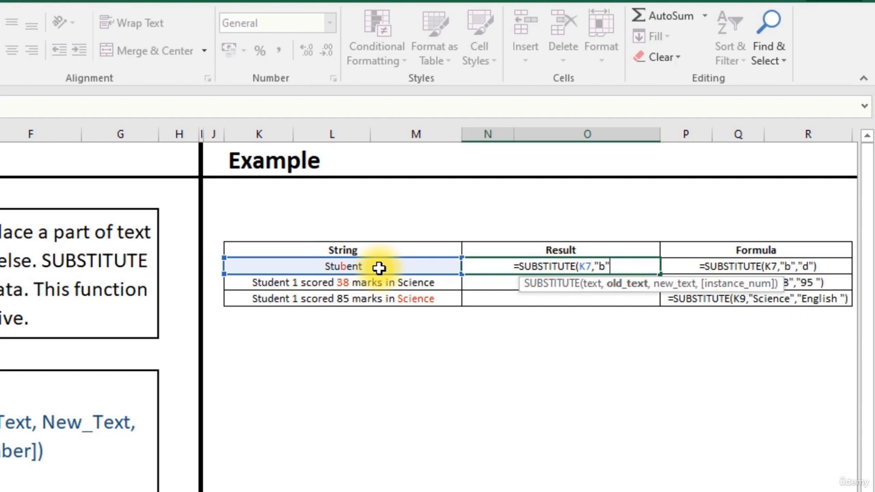
text(,)
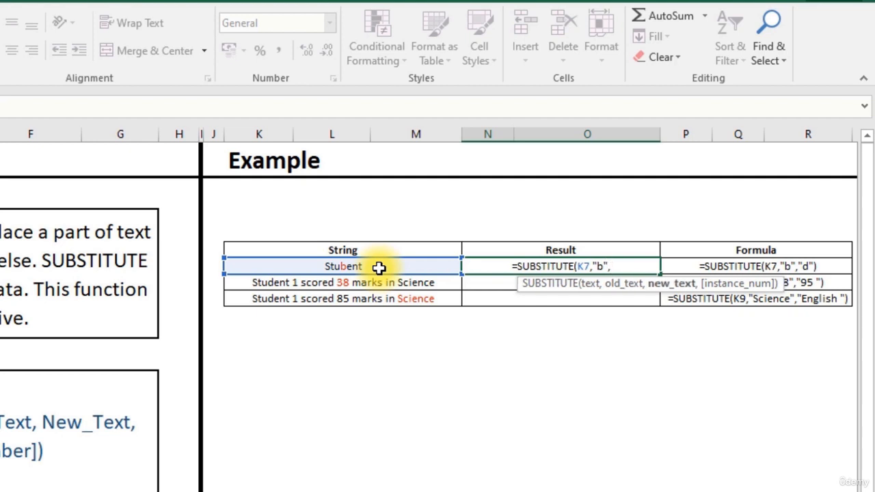
text(")
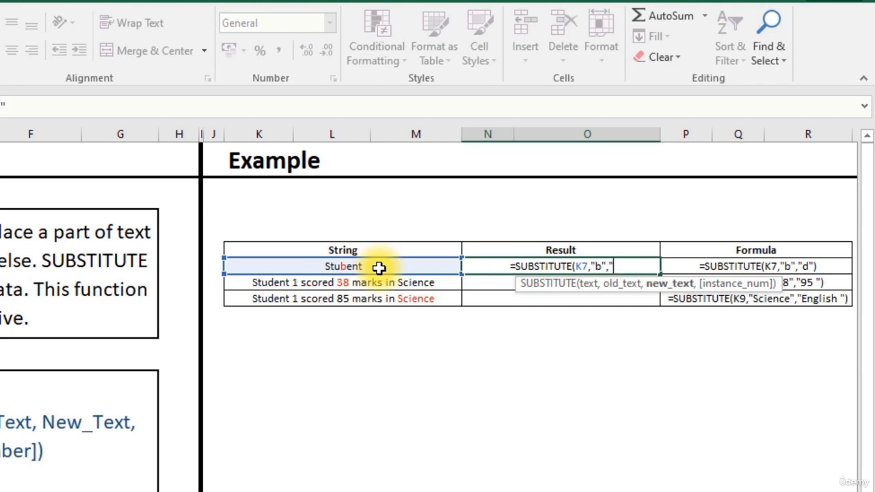
text(d")
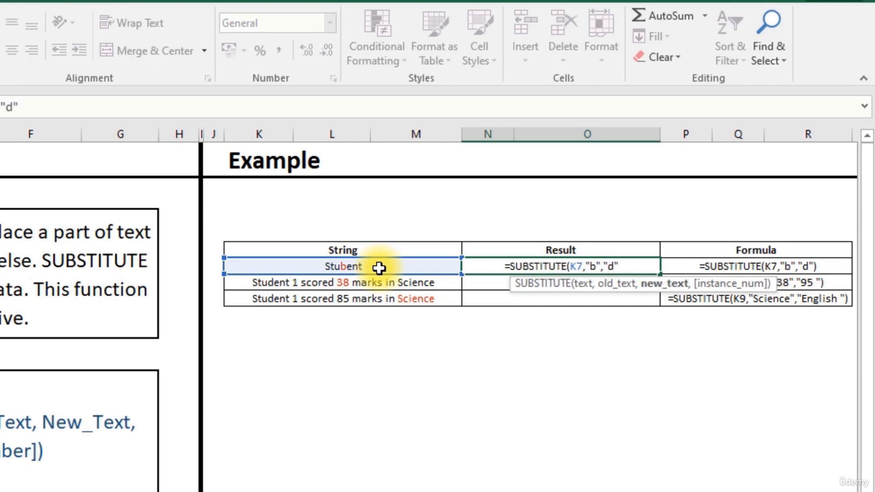
text())
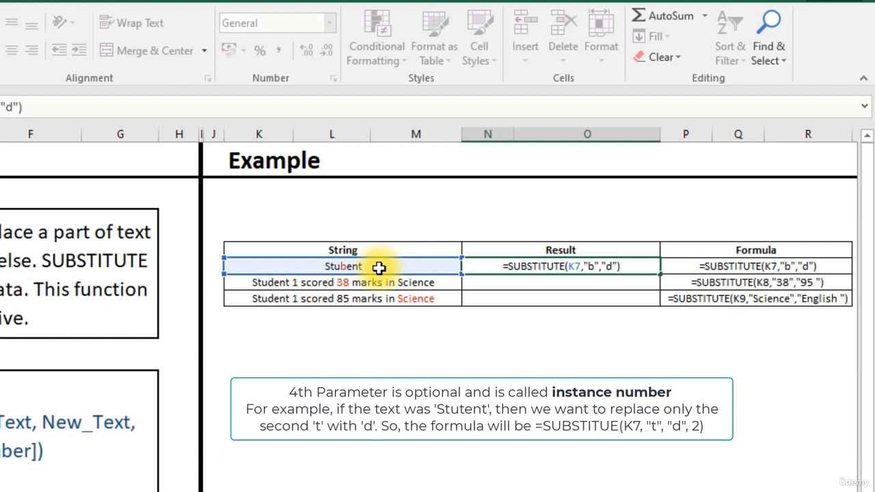
key(Return)
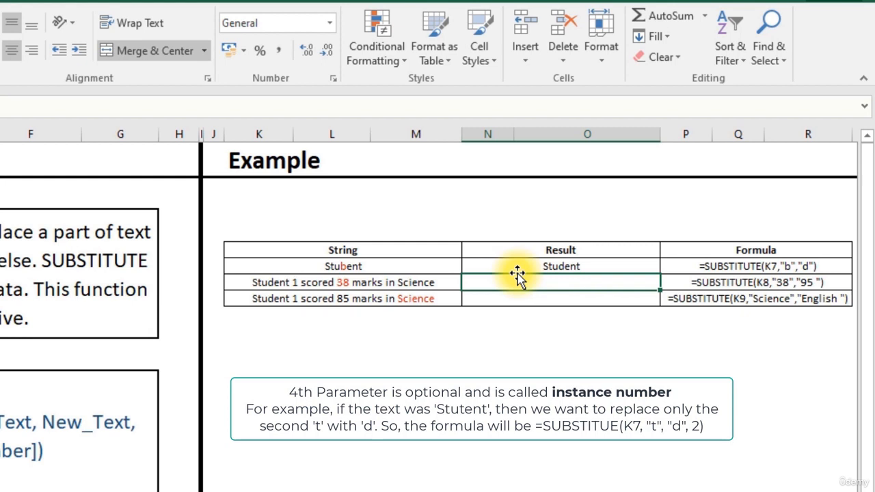
Enter =SUBSTITUTE(K8,"38","95") in the second row's Result cell to replace the marks 38 with 95.
text(=)
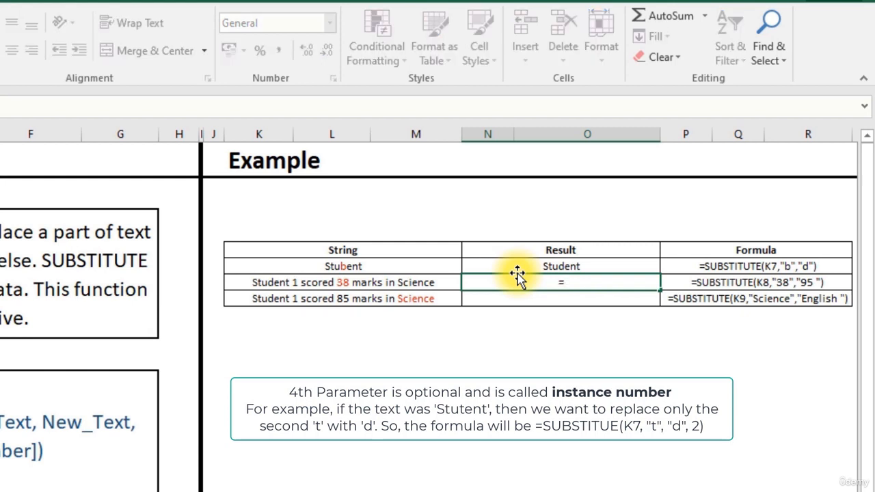
text(sub)
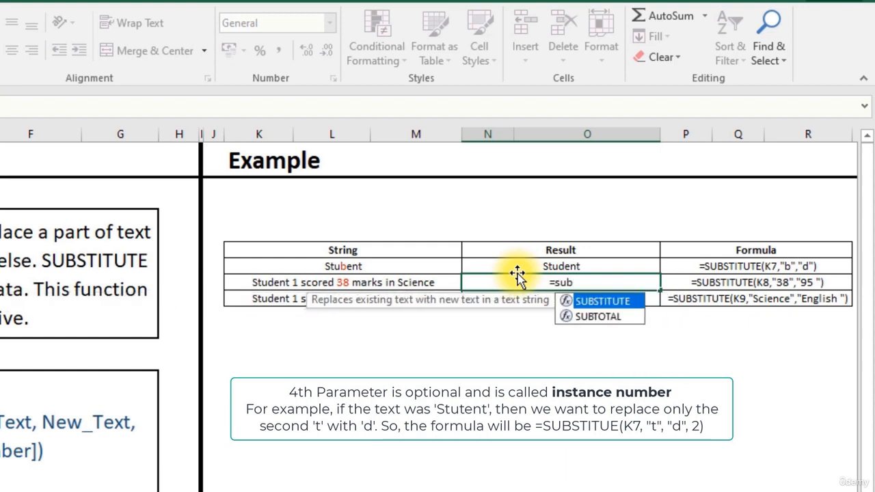
key(Tab)
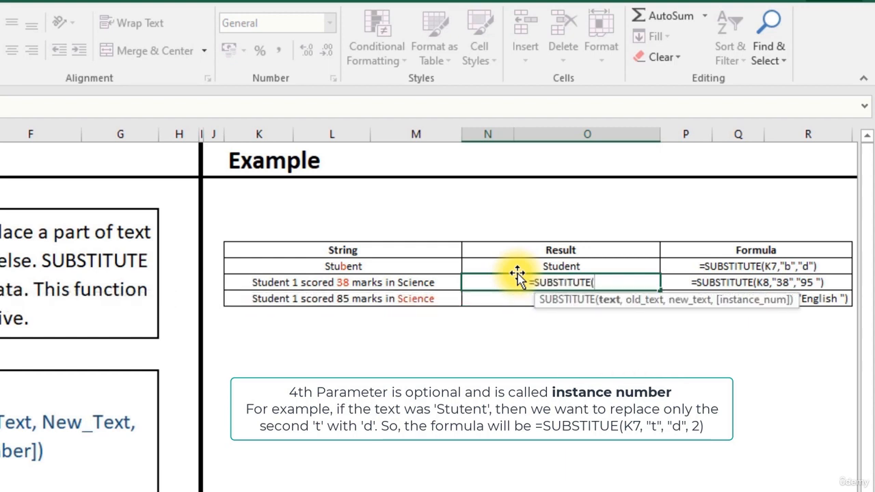
click(304, 286)
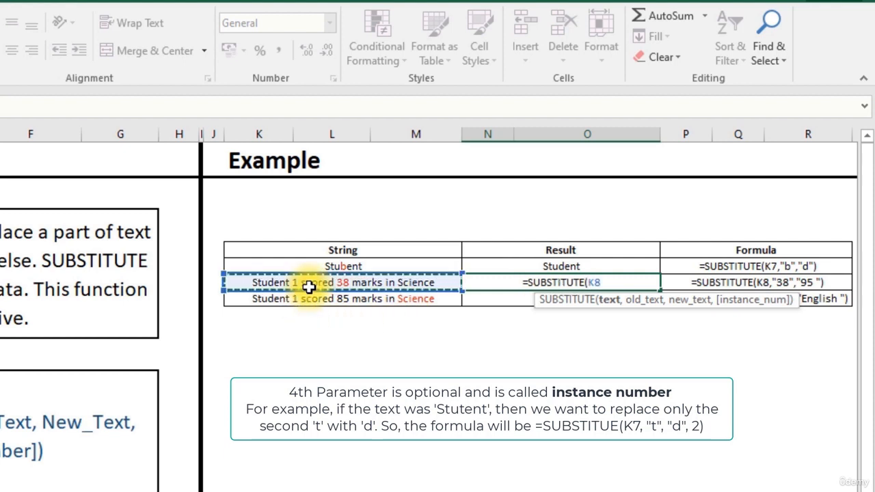
text(,"3)
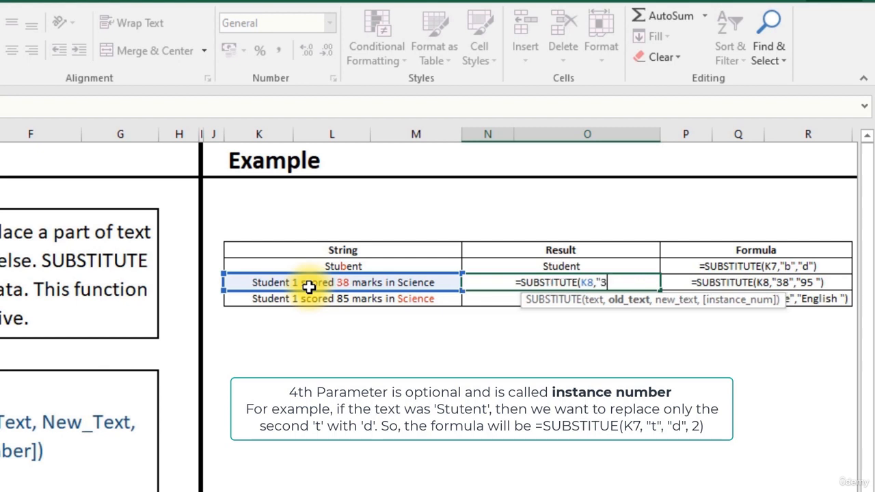
text(8",)
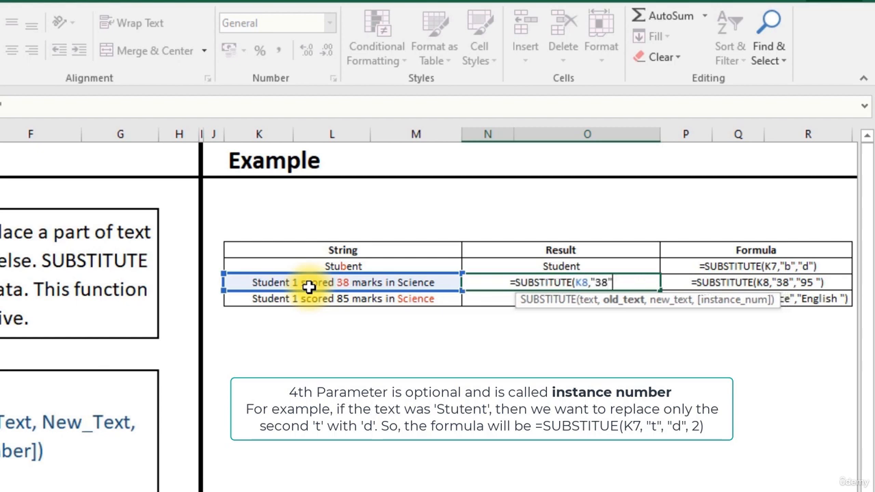
text("9)
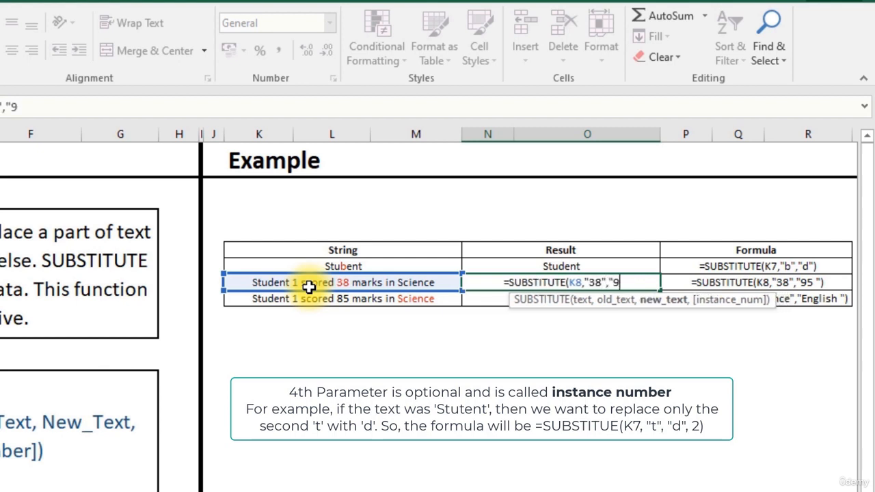
text(5")
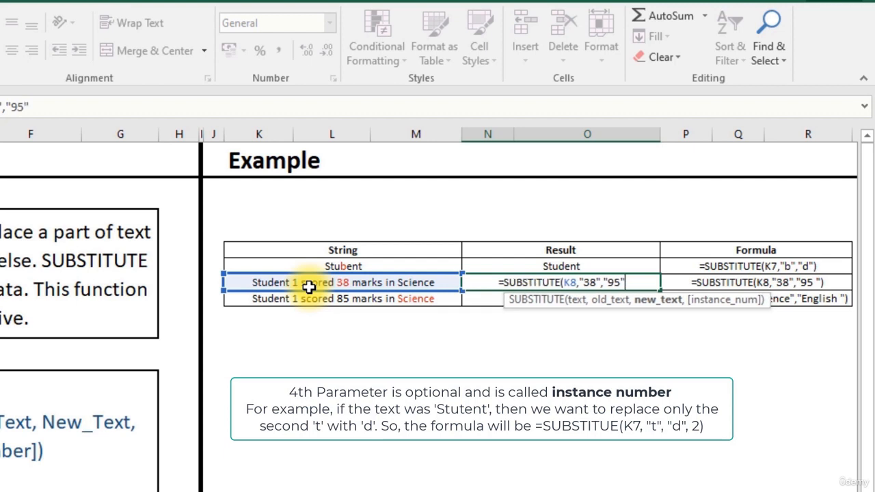
key(Return)
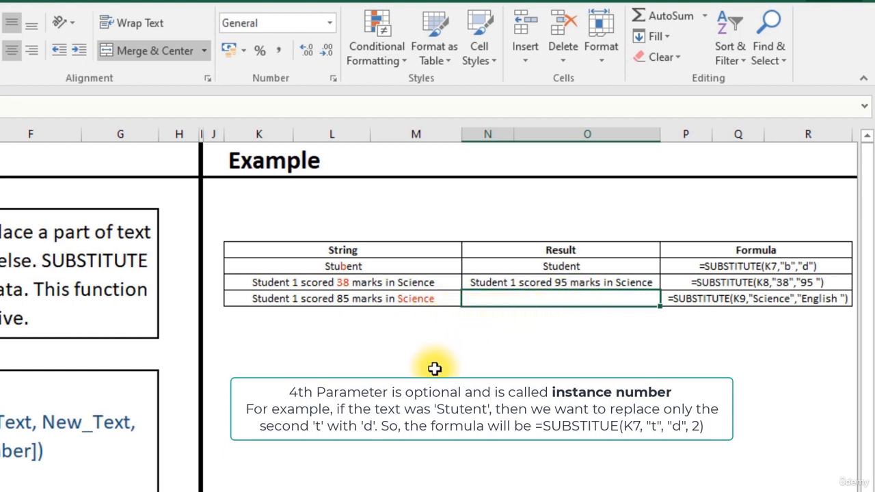
Enter =SUBSTITUTE(K9,"Science","English") in the third row's Result cell to replace the subject Science with English.
text(=)
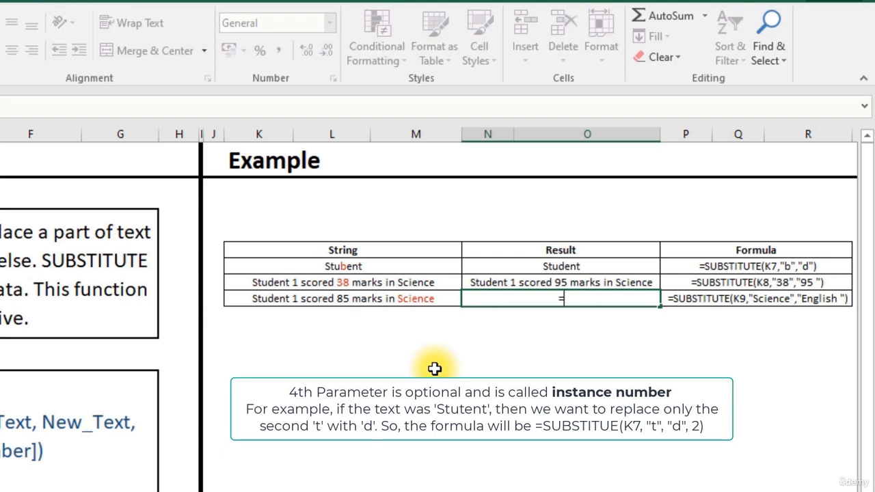
text(su)
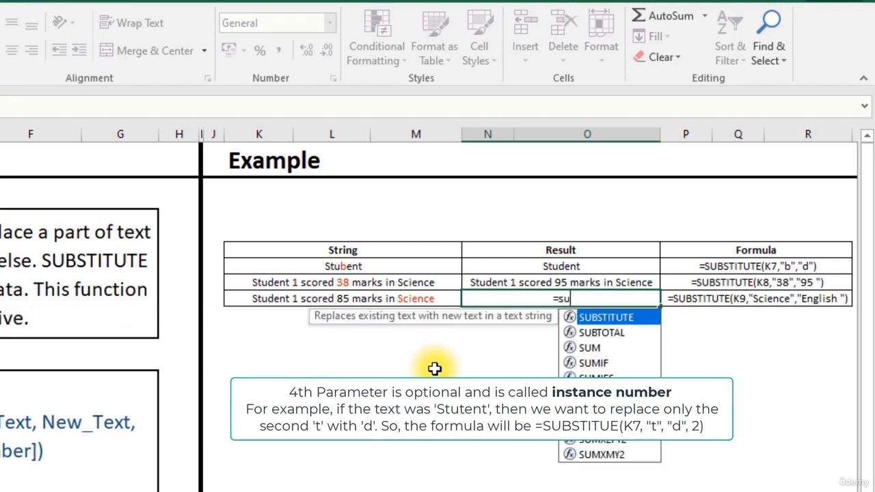
key(Tab)
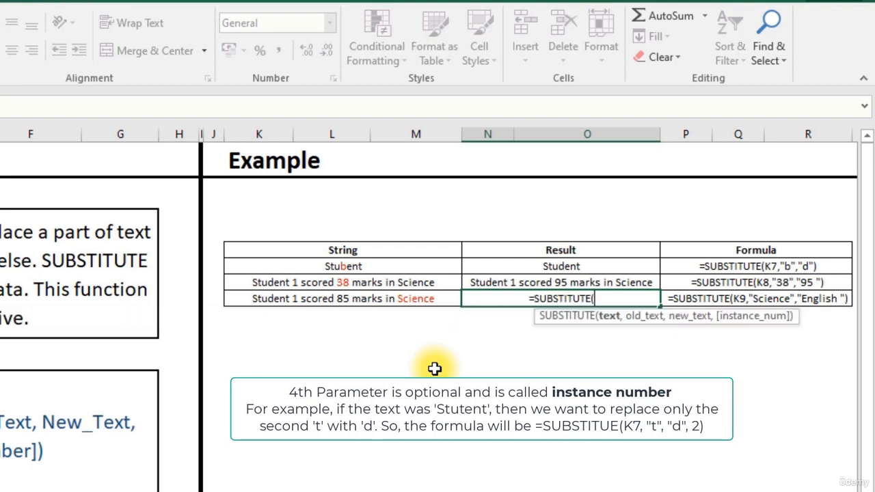
click(416, 298)
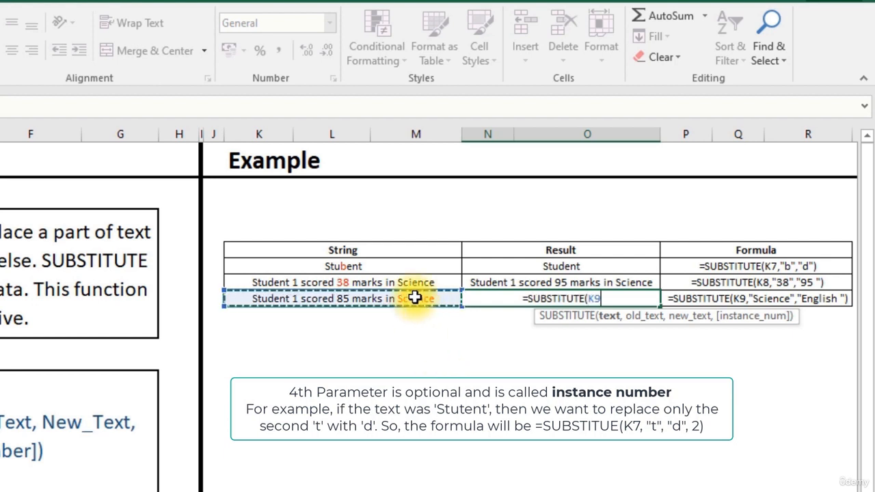
text(,)
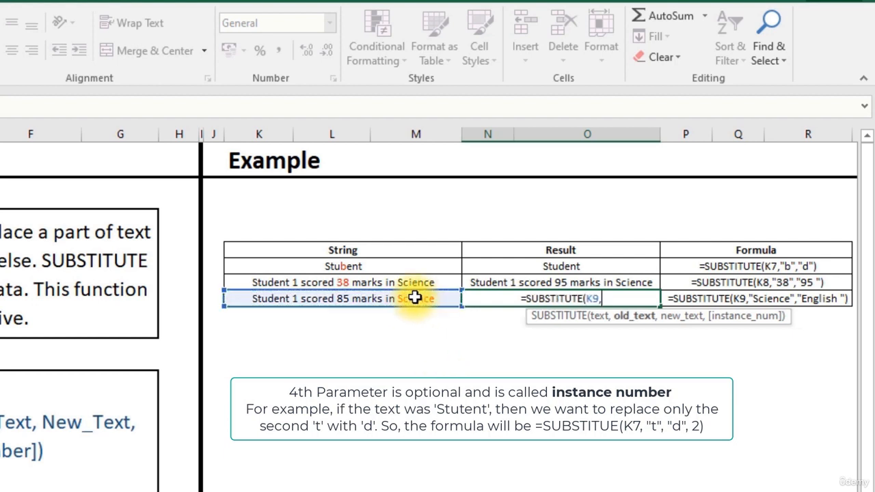
text(")
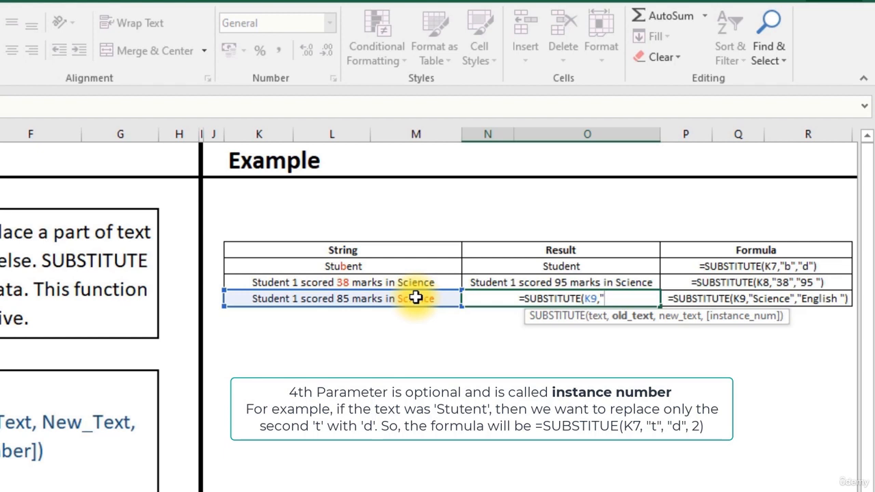
text(Scie)
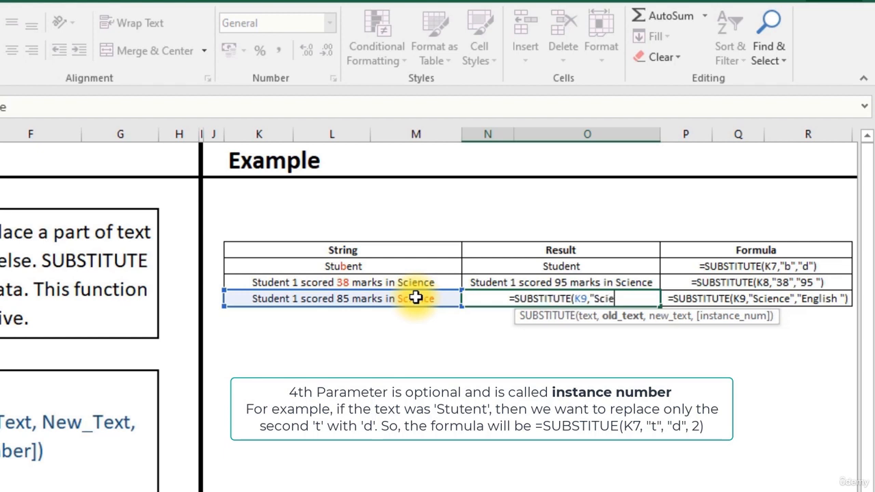
text(nce","Engli)
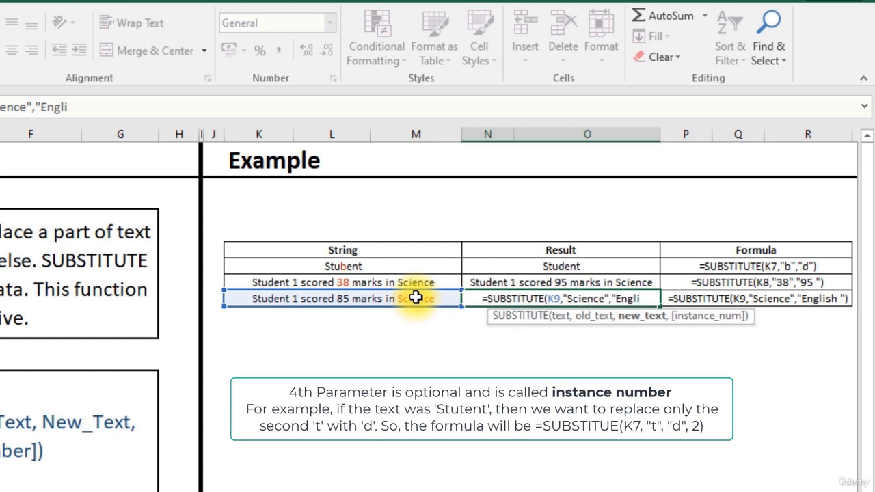
text(sh)
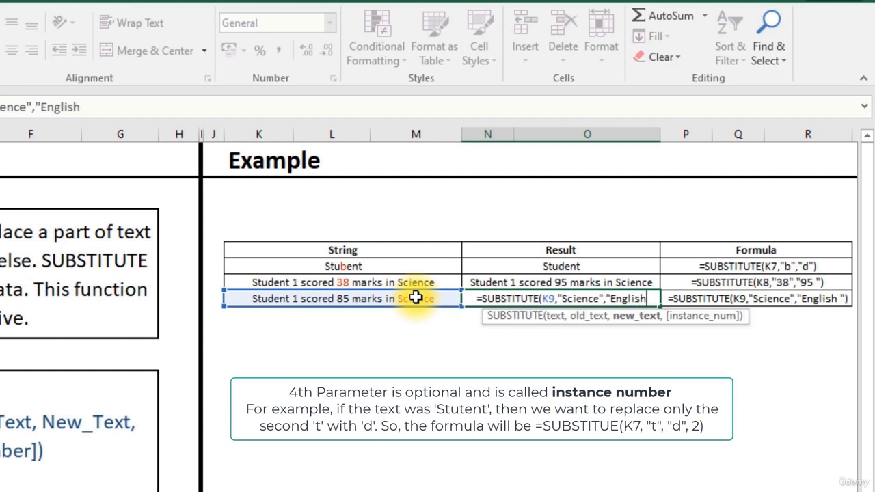
text(")
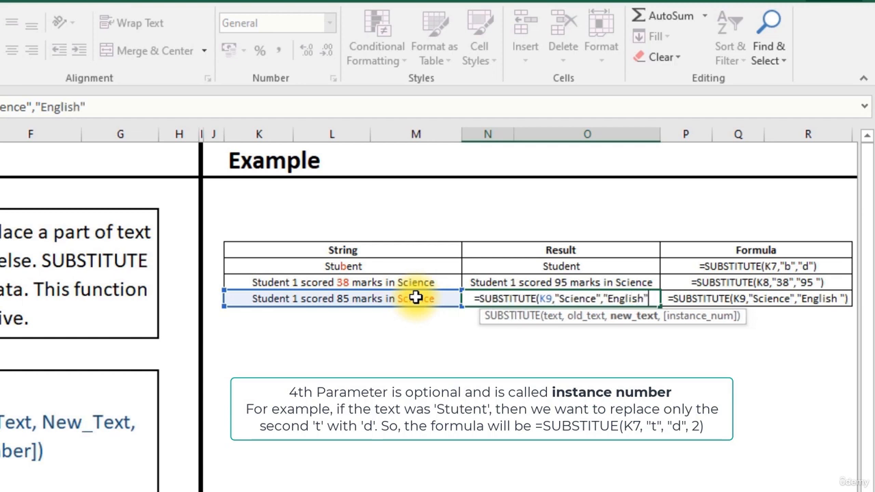
text())
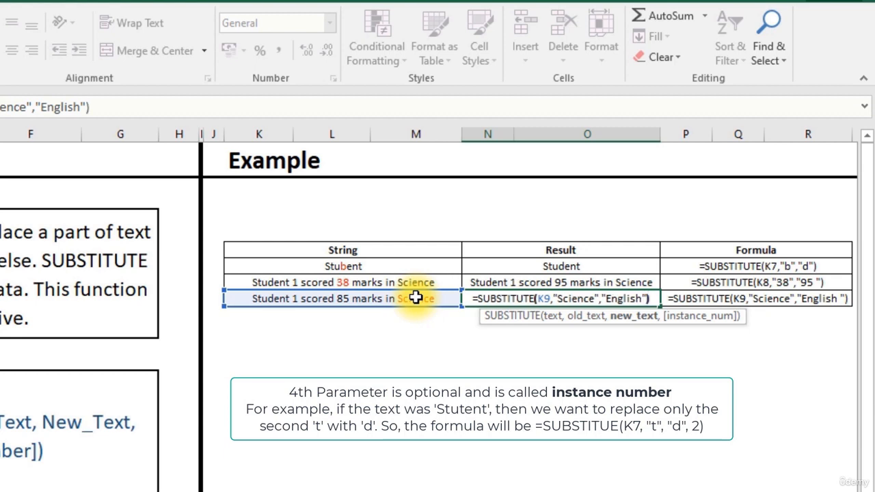
key(Return)
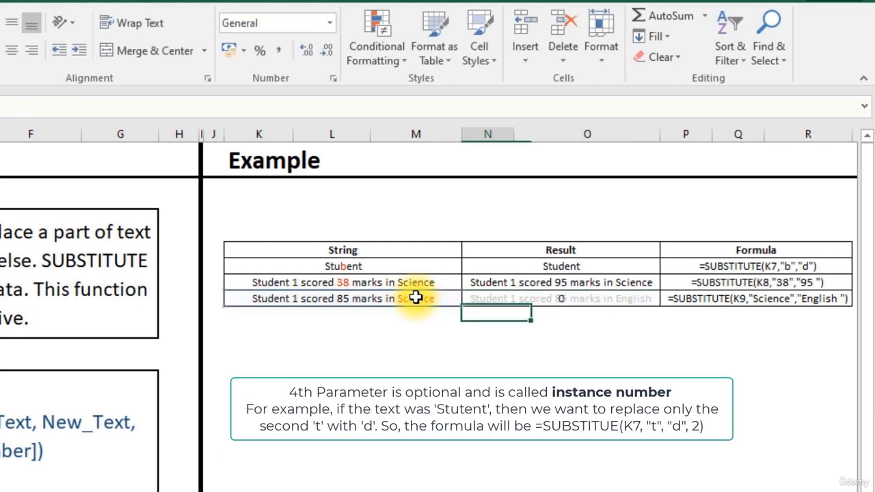
Remove the leading apostrophe from the first formula text in the Formula column (P7) so that it evaluates.
click(707, 299)
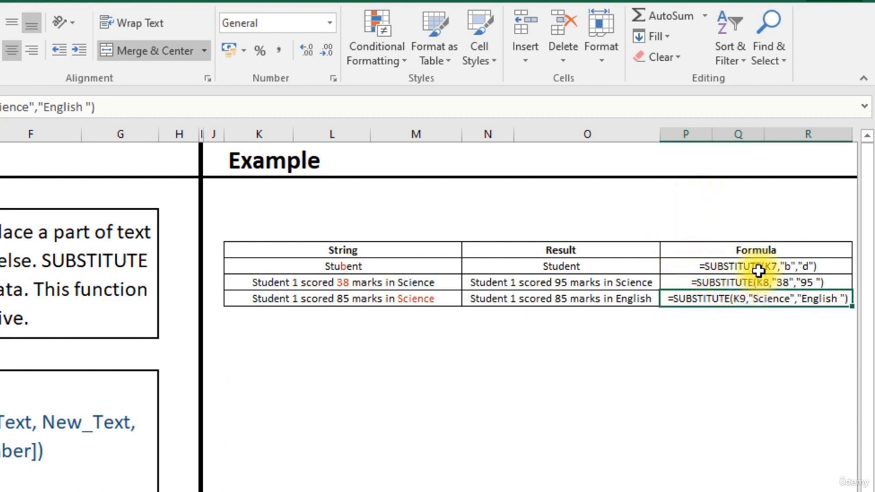
mouse_move(756, 250)
mouse_down()
mouse_move(760, 312)
mouse_move(759, 299)
mouse_up()
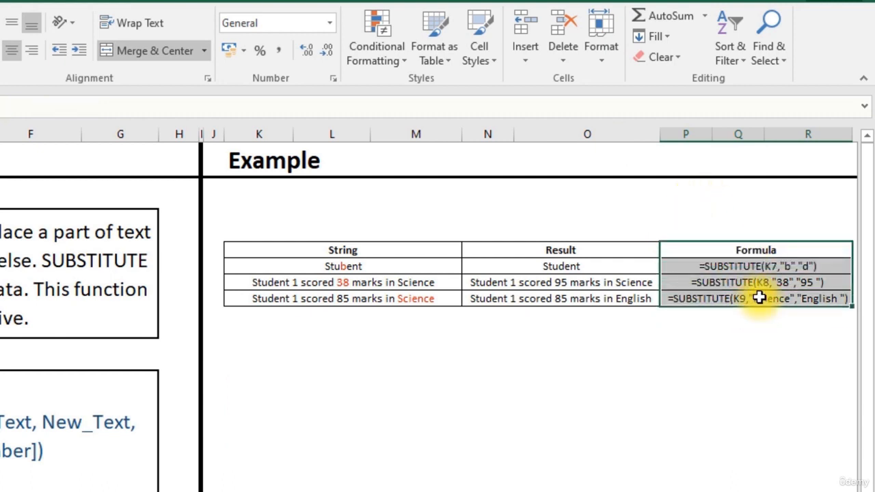
click(785, 267)
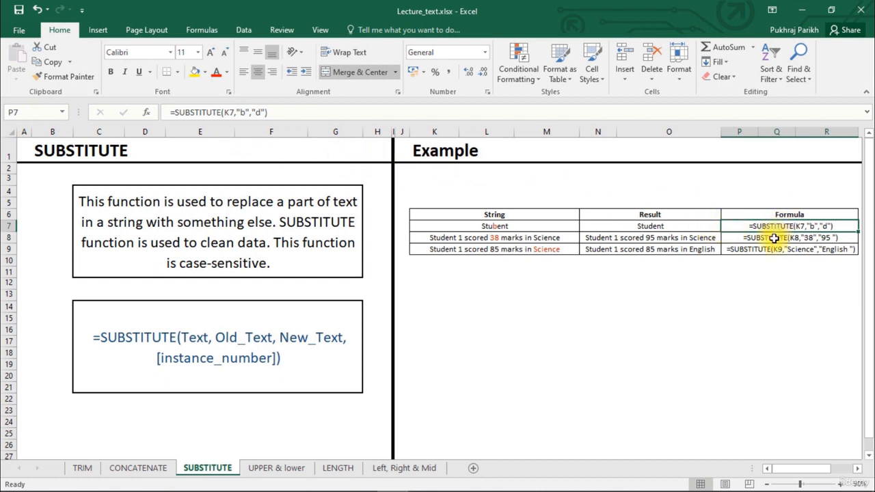
click(170, 112)
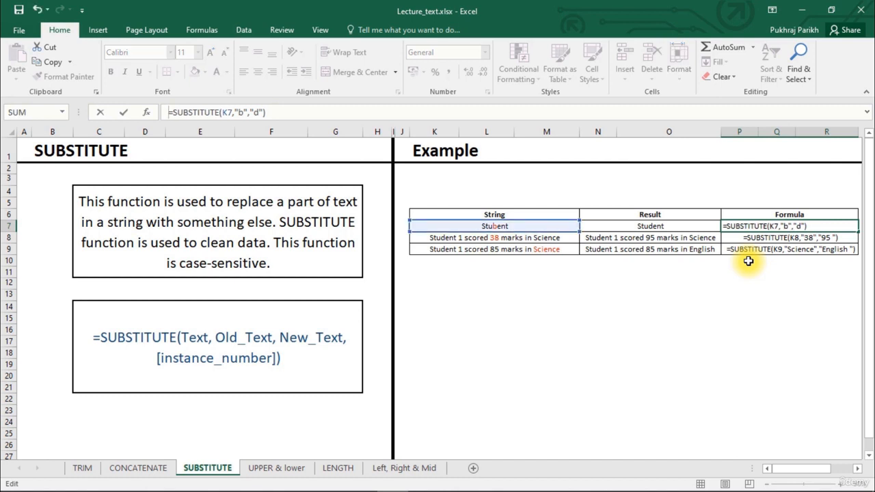
key(Return)
click(744, 227)
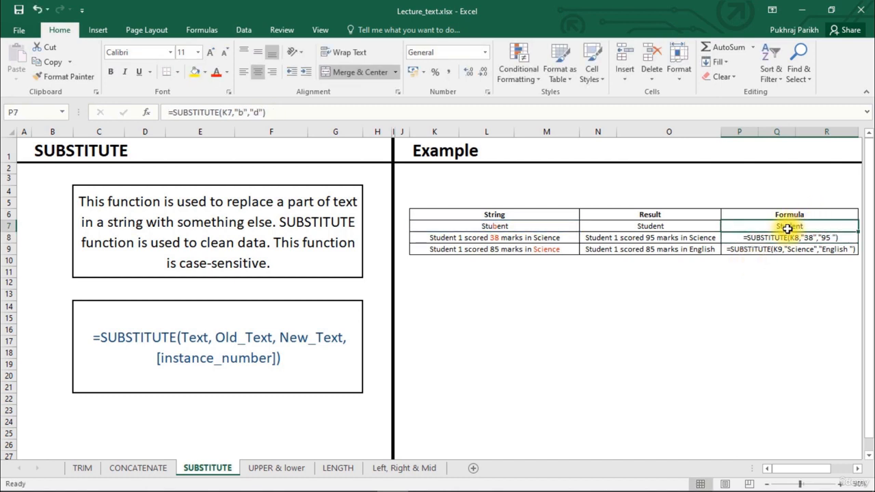
Put an apostrophe back in front of the SUBSTITUTE formula in P7 so that it is stored as text.
click(172, 112)
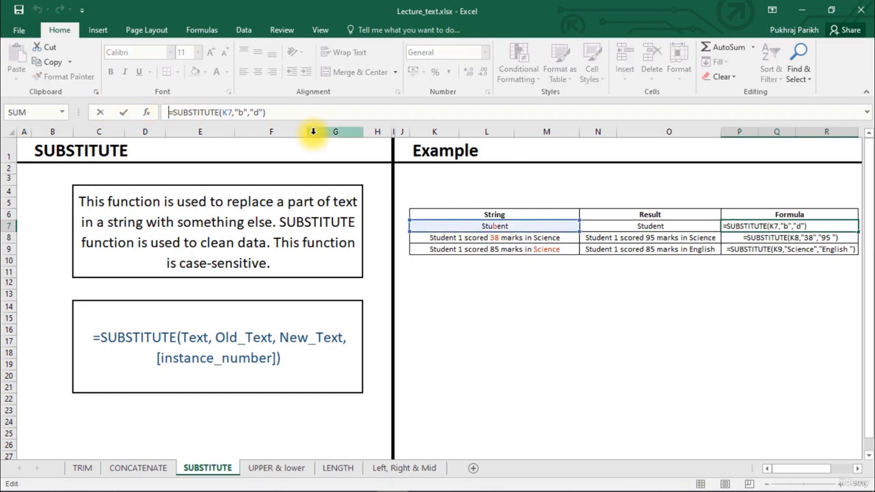
text(')
key(Return)
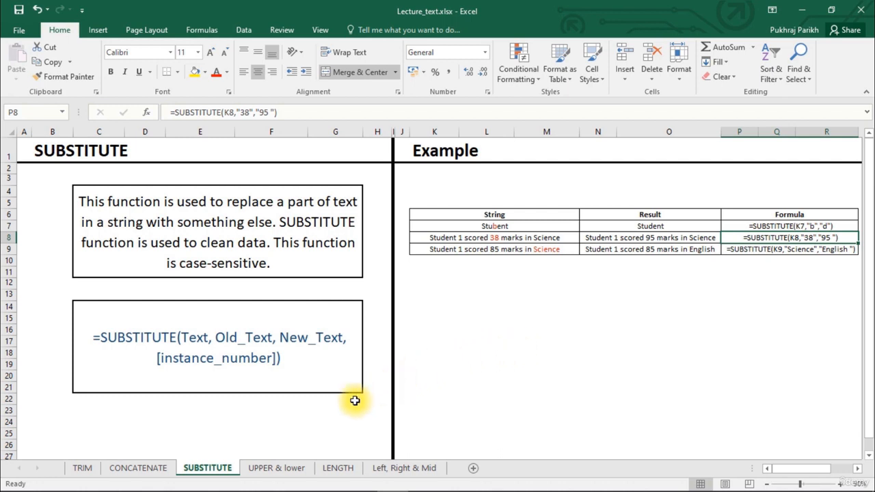
On the UPPER & lower sheet, enter =UPPER(L5) in Student 1's UPPER cell.
click(281, 469)
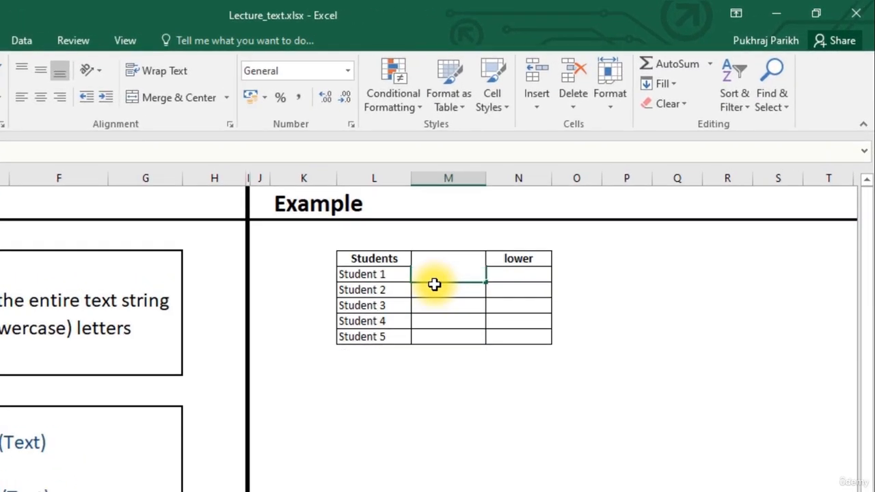
text(=u)
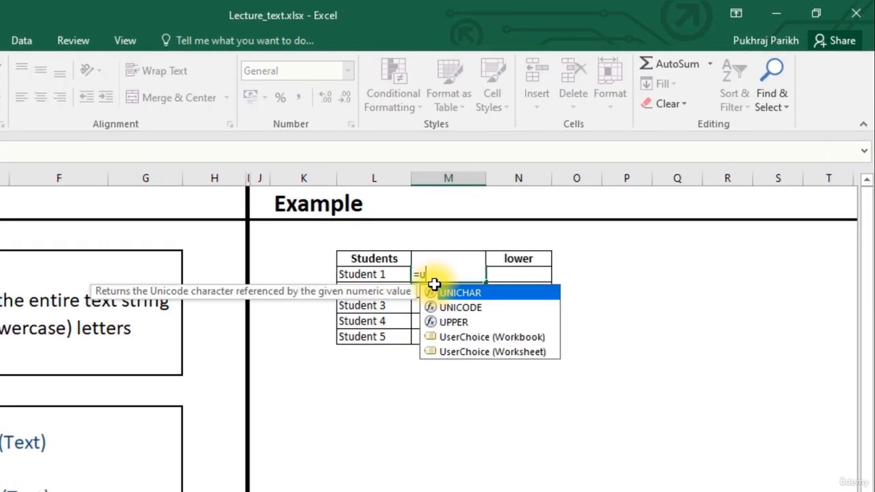
key(Down)
key(Down)
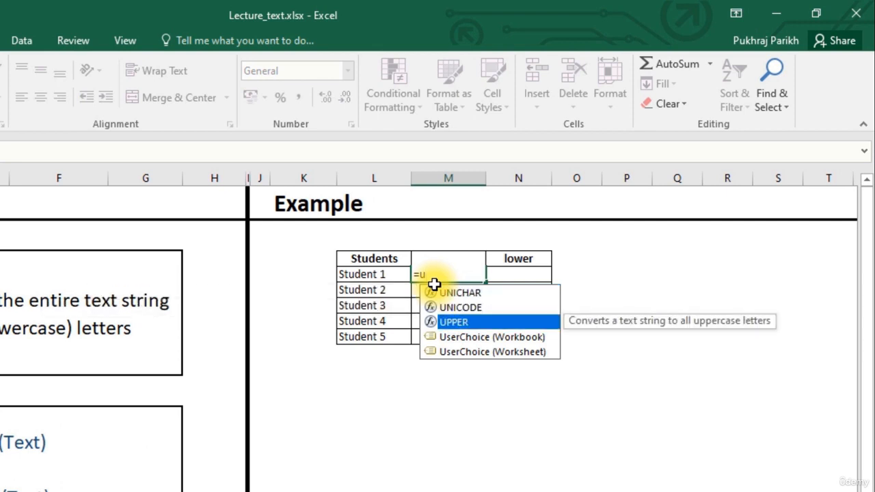
key(Tab)
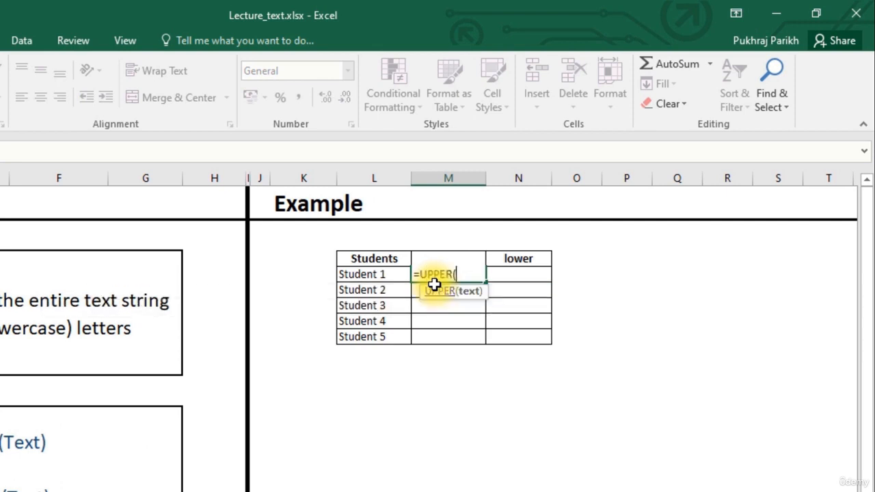
click(382, 276)
key(Return)
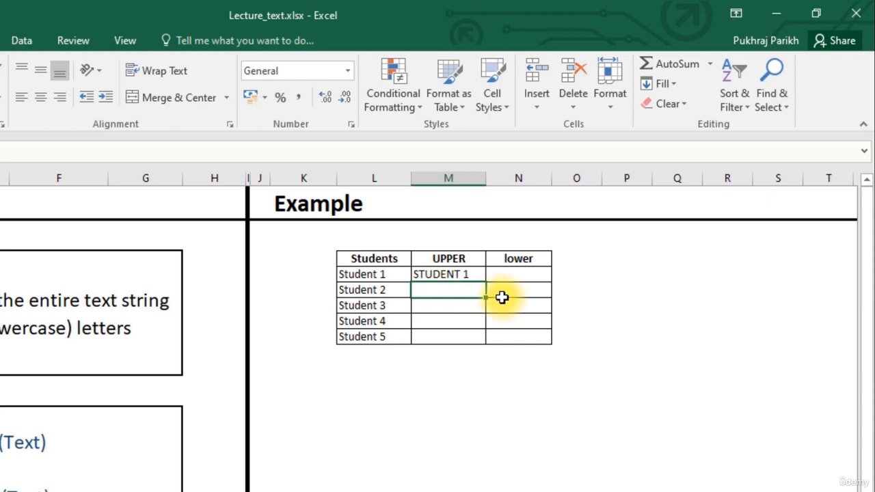
Enter =LOWER(L5) in Student 1's lower cell and fill both the UPPER and lower formulas down to Student 5.
click(518, 272)
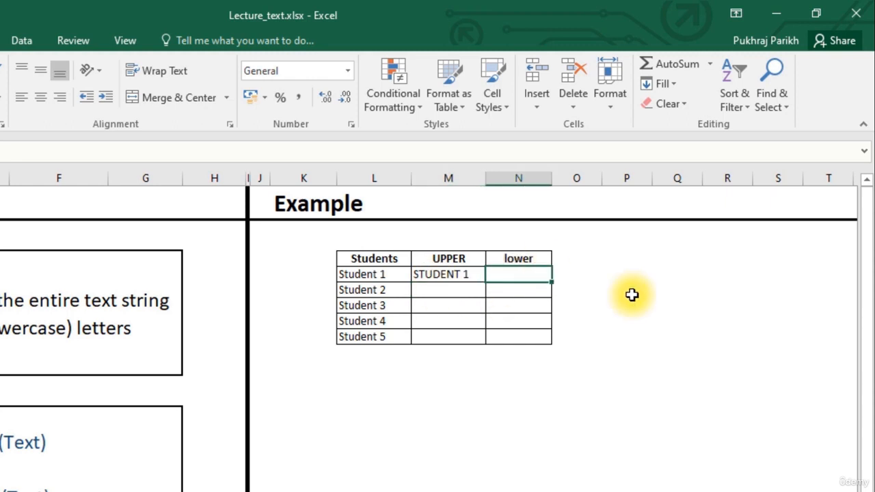
text(=lowe)
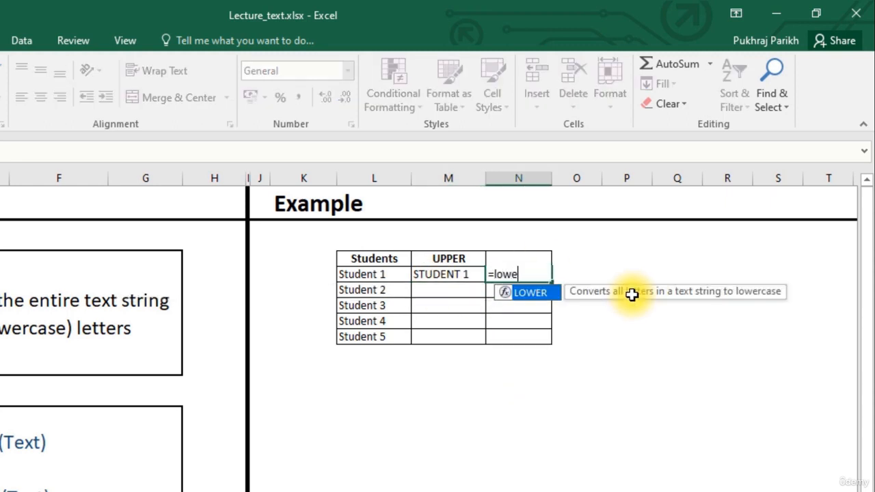
key(Tab)
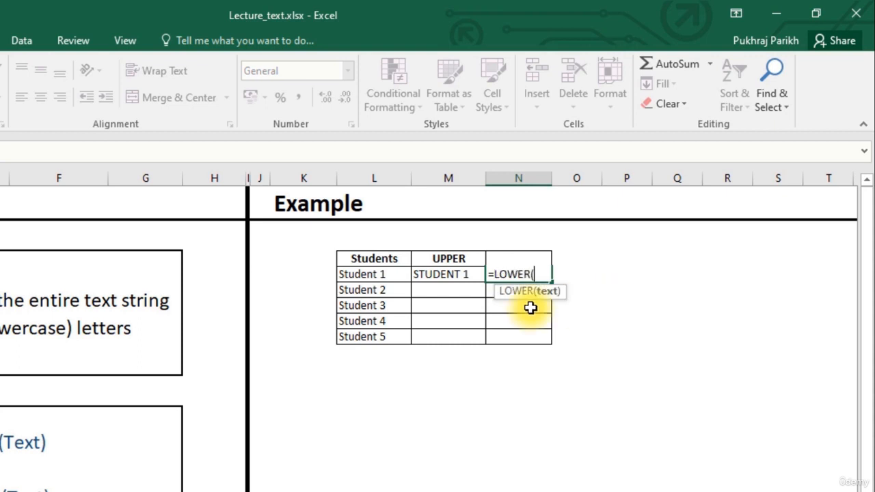
click(391, 273)
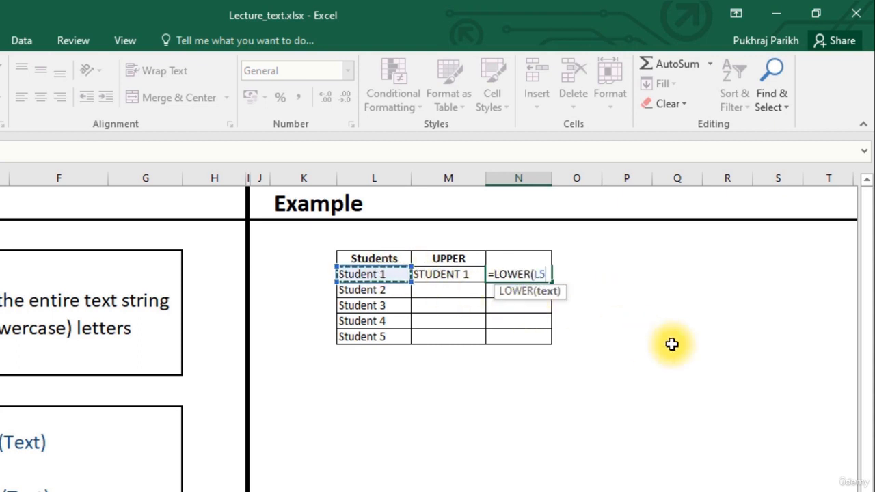
key(Return)
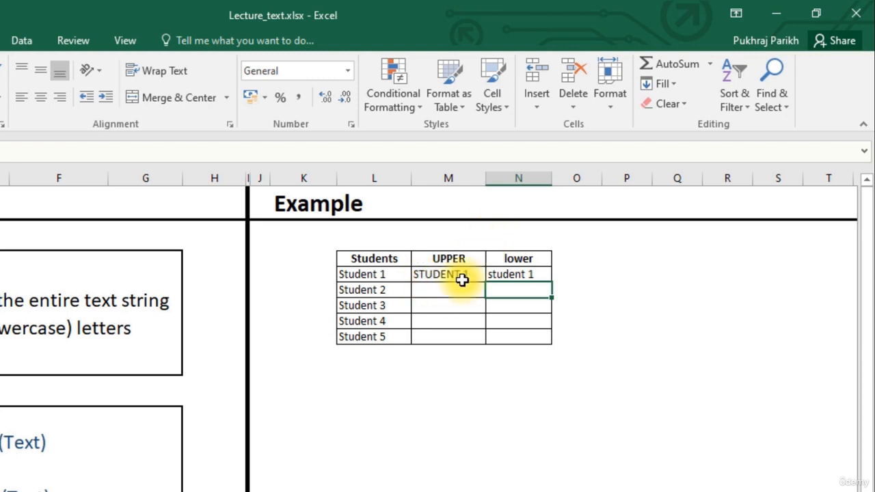
drag(453, 275, 551, 275)
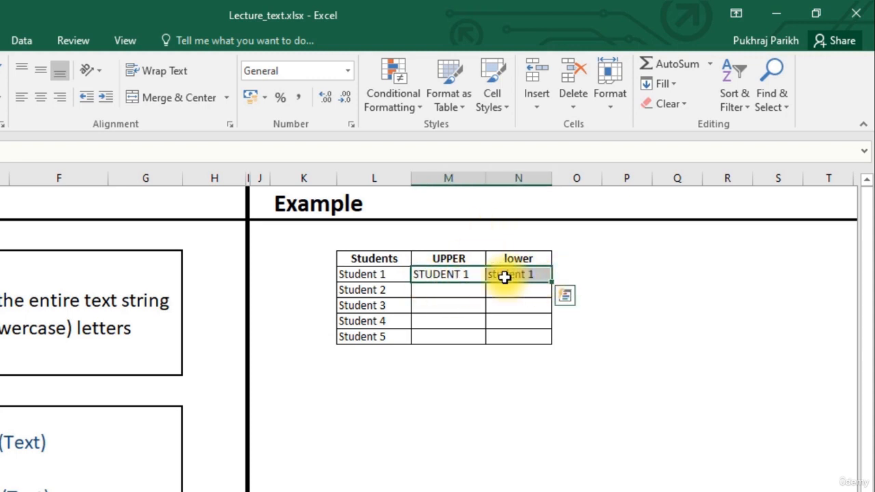
double_click(551, 281)
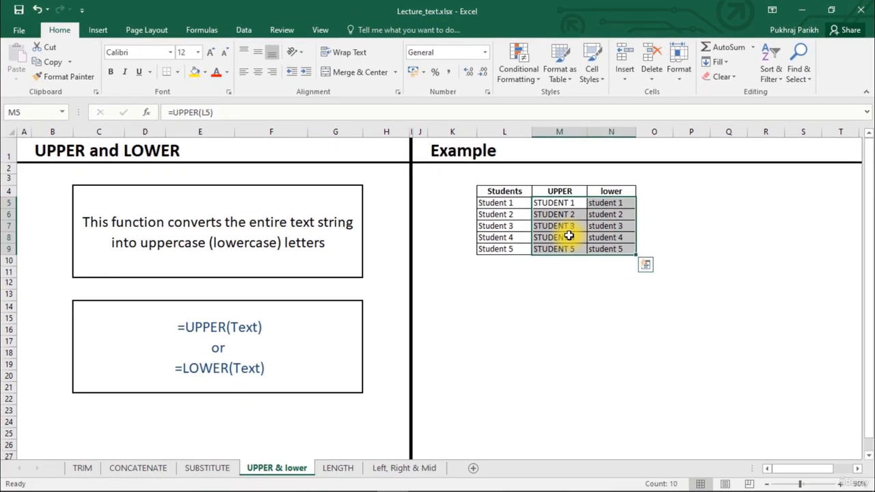
On the LENGTH sheet, enter =LEN(L5) in Student 1's Length cell and fill it down to Student five.
click(337, 470)
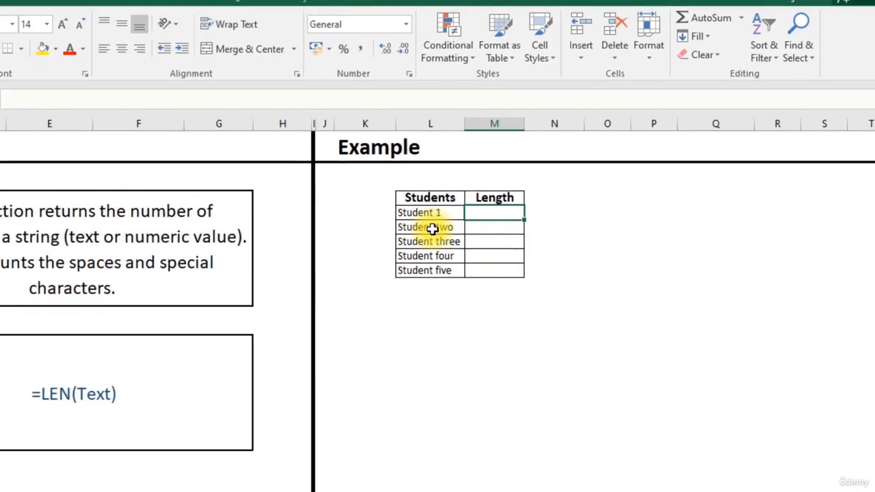
click(449, 218)
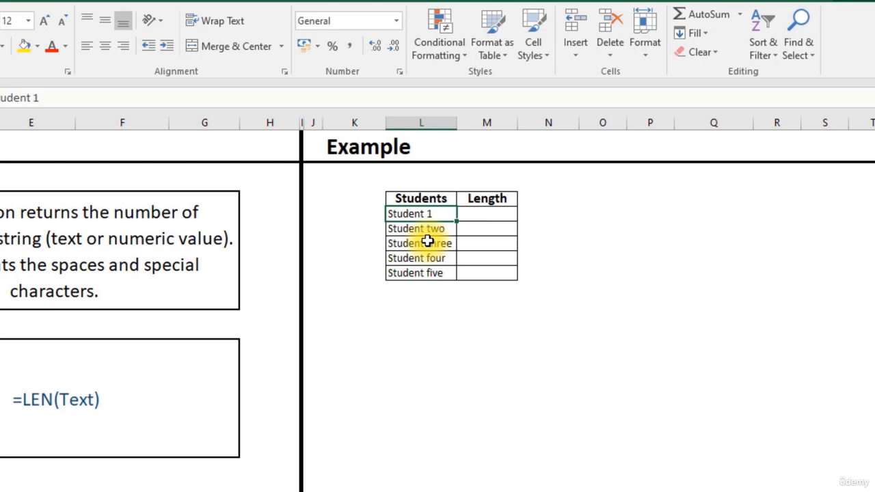
click(494, 214)
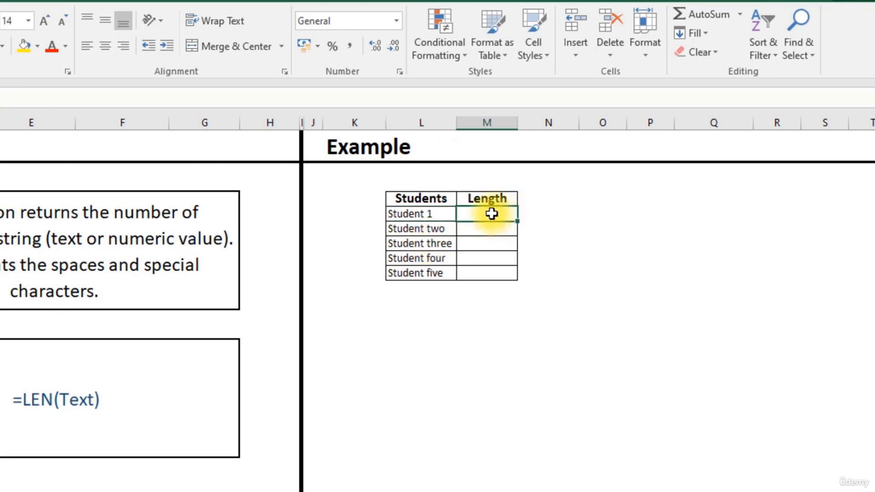
text(=le)
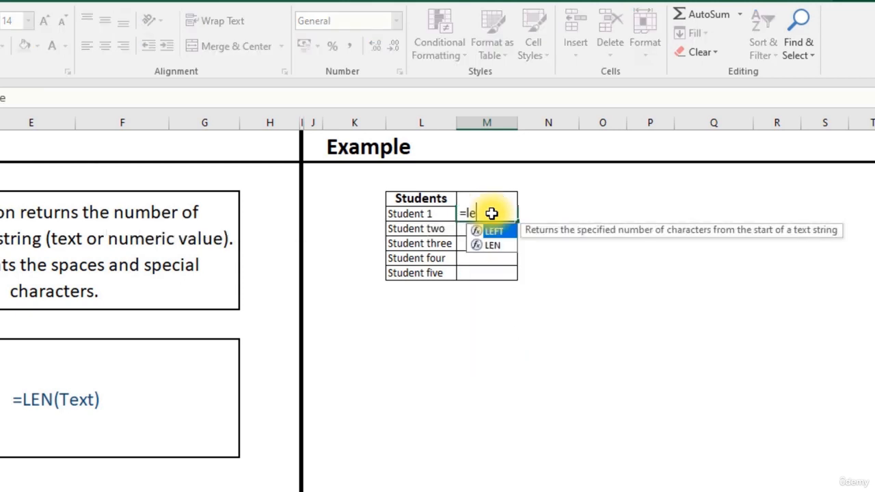
key(Down)
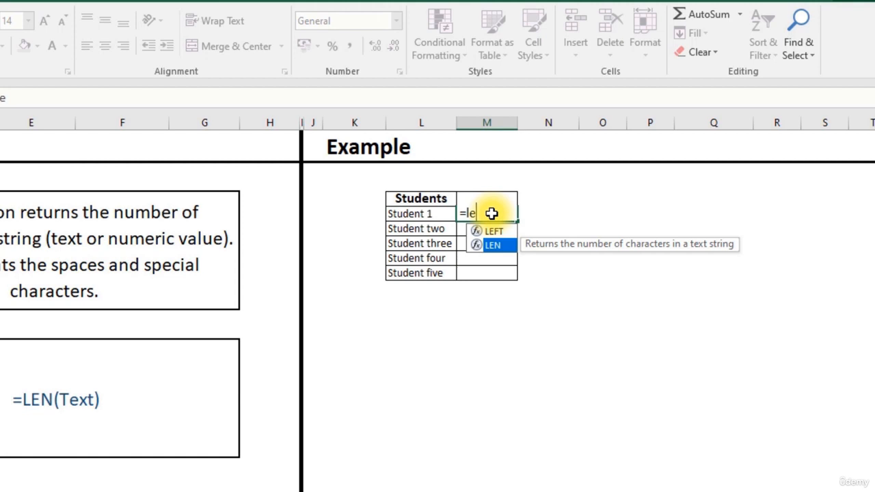
key(Tab)
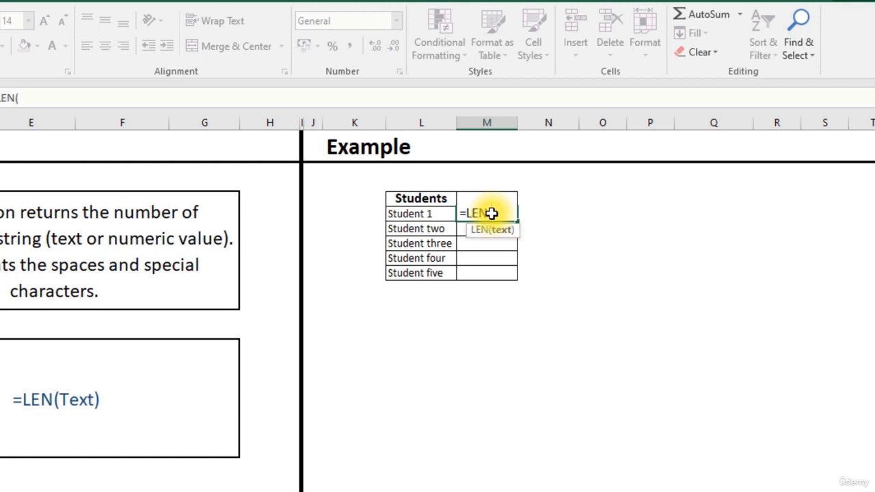
click(435, 213)
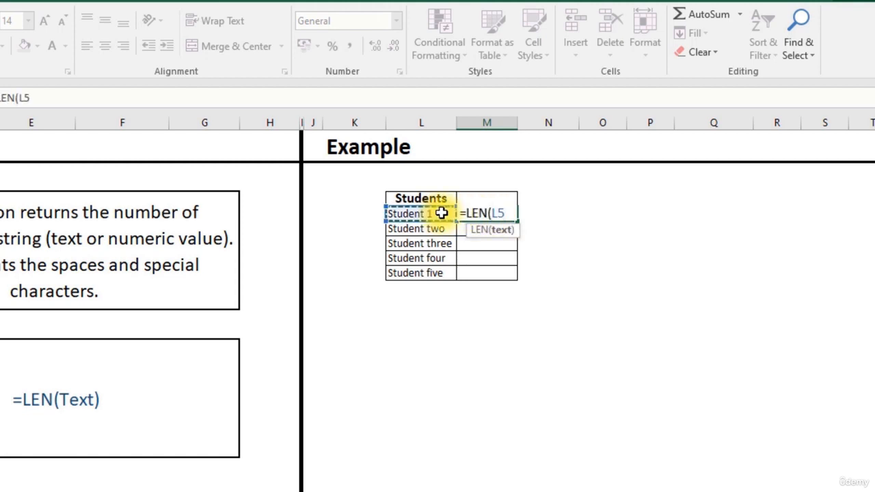
text())
key(Return)
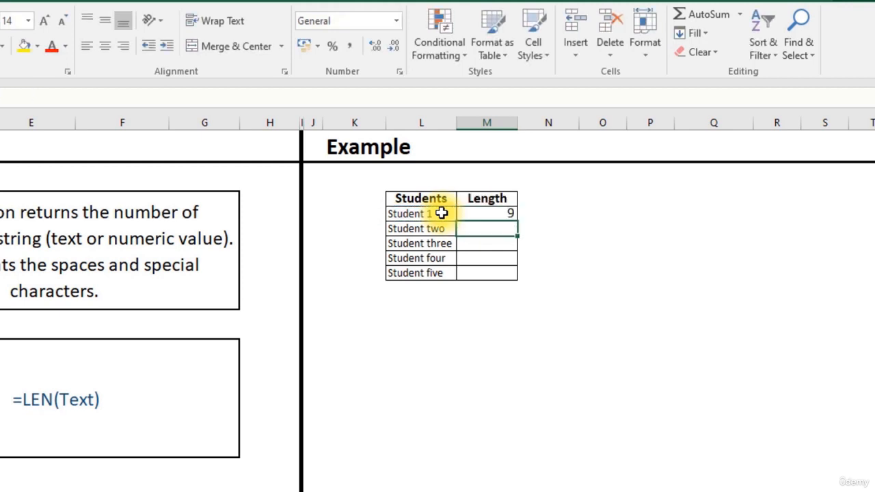
click(503, 215)
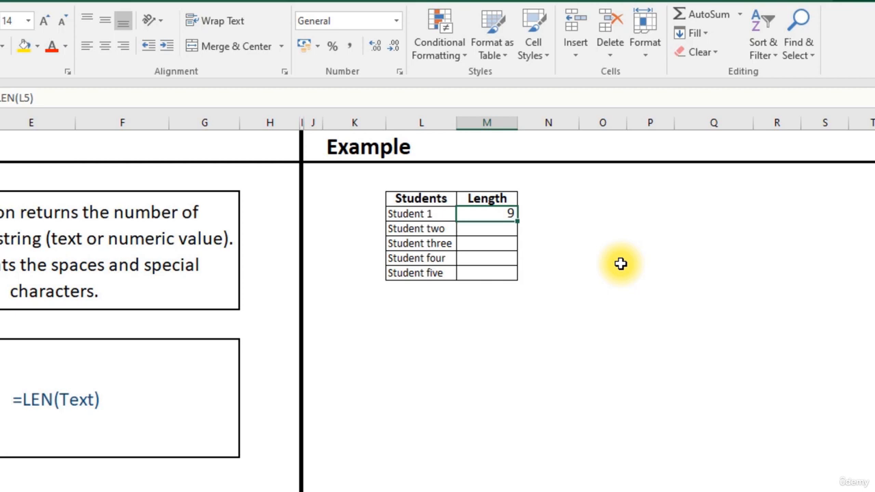
double_click(518, 220)
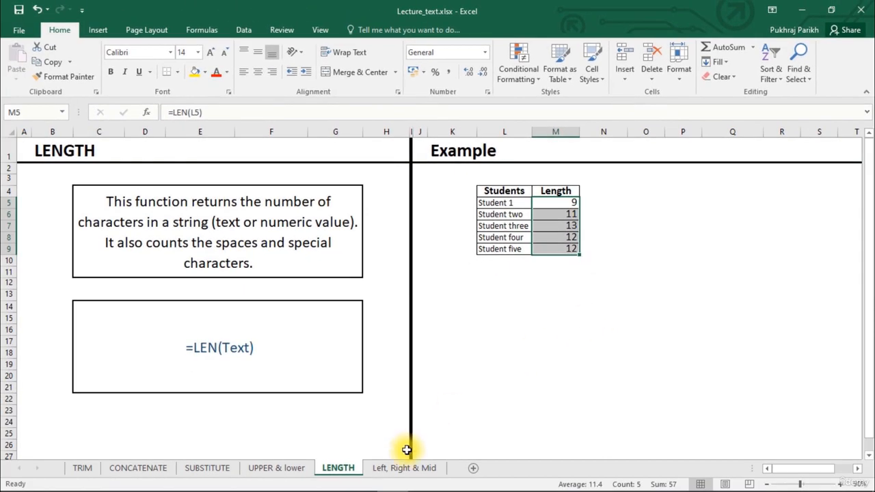
On the Left, Right & Mid sheet, enter =LEFT(L6,4) in the Year of Man cell for 2018abcde43.
click(410, 469)
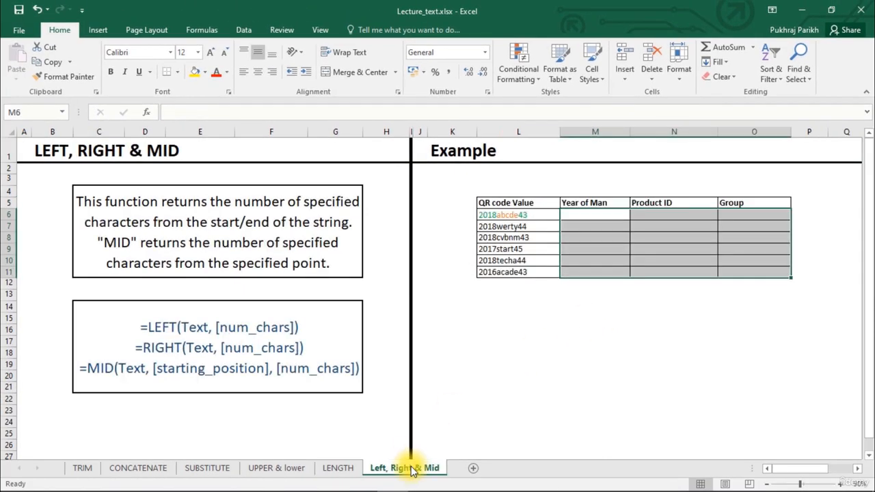
click(588, 214)
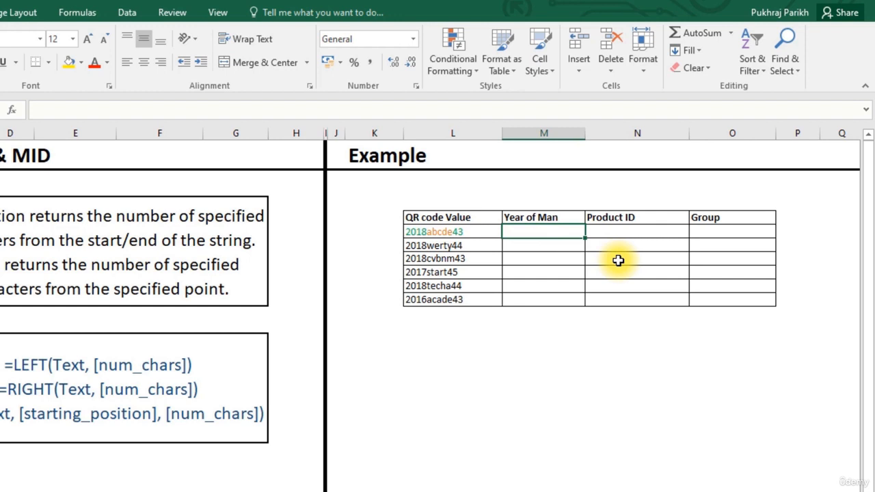
text(=l)
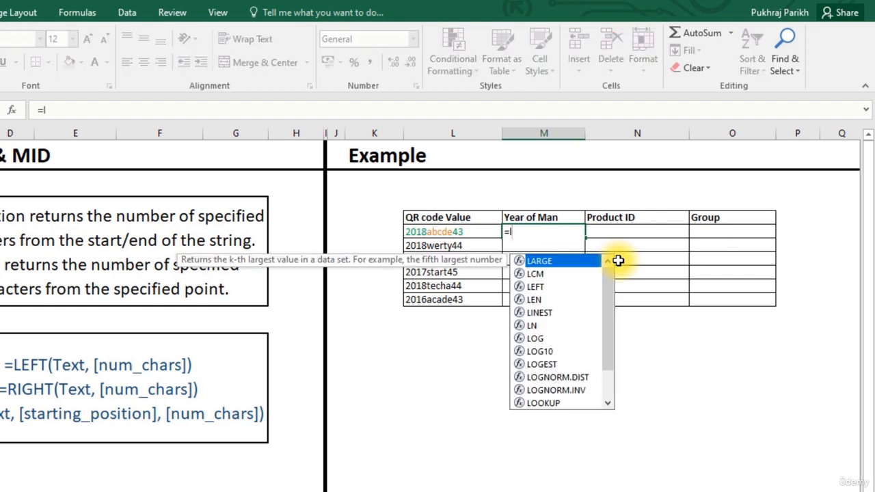
text(eft)
key(Tab)
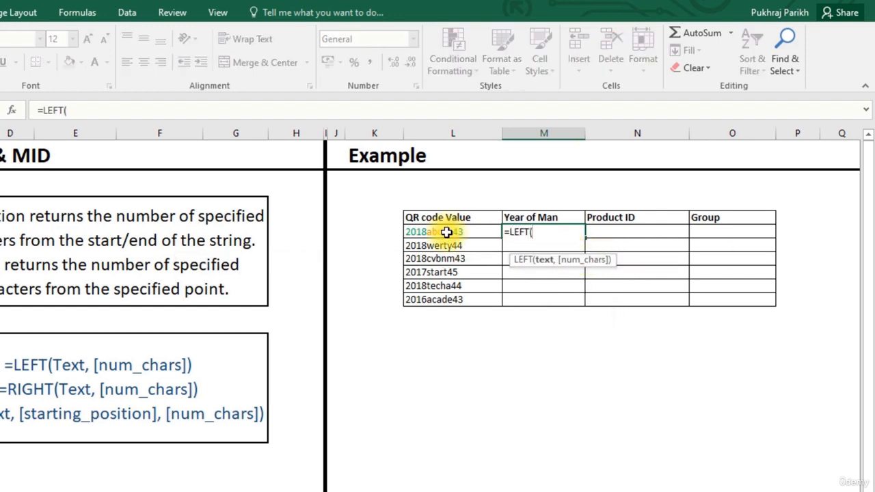
click(446, 233)
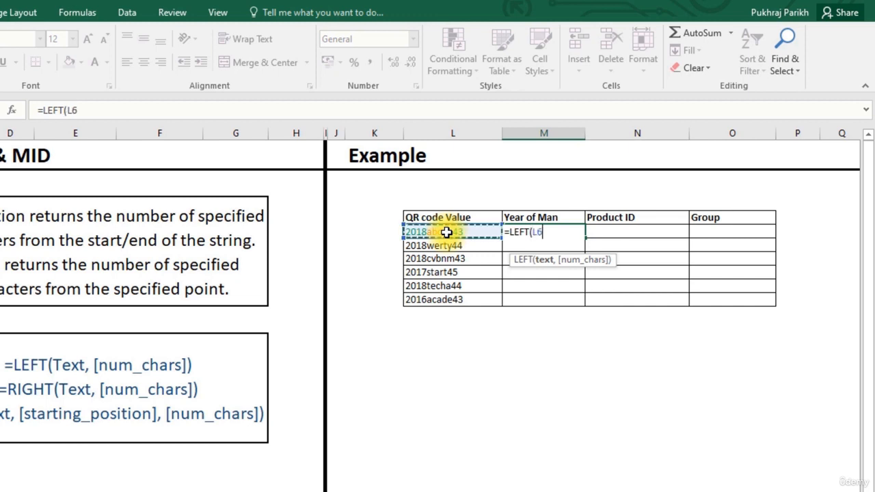
text(,)
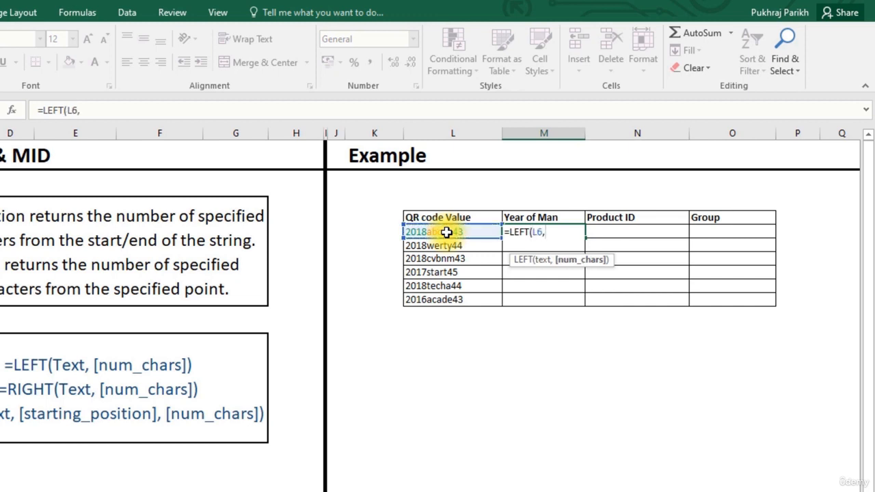
text(4)
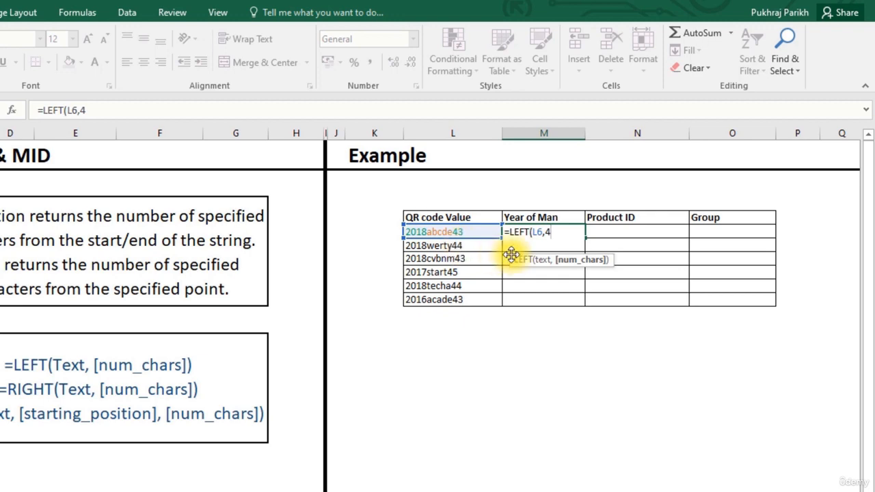
text())
key(Return)
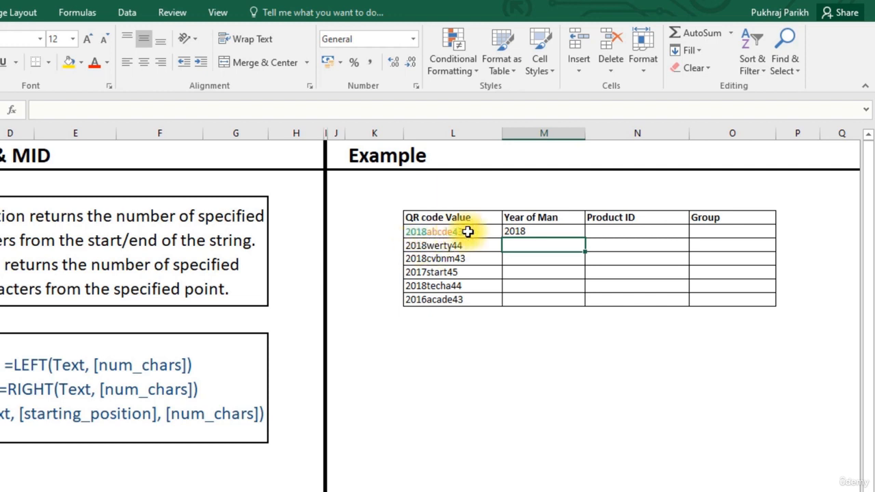
click(524, 230)
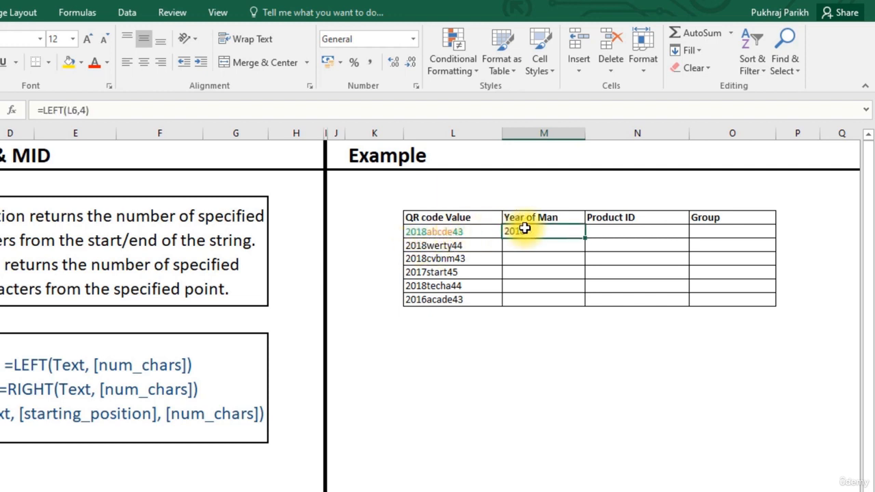
Enter =RIGHT(L6,2) in the Group cell for 2018abcde43.
click(603, 234)
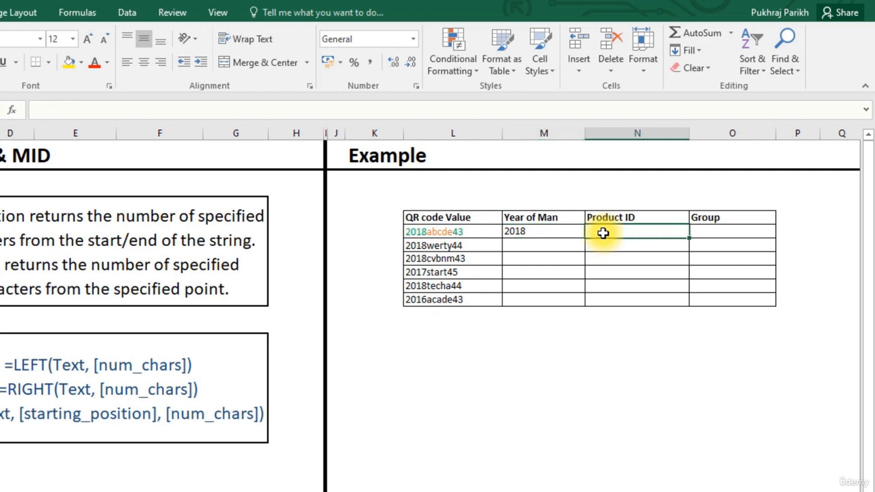
click(701, 230)
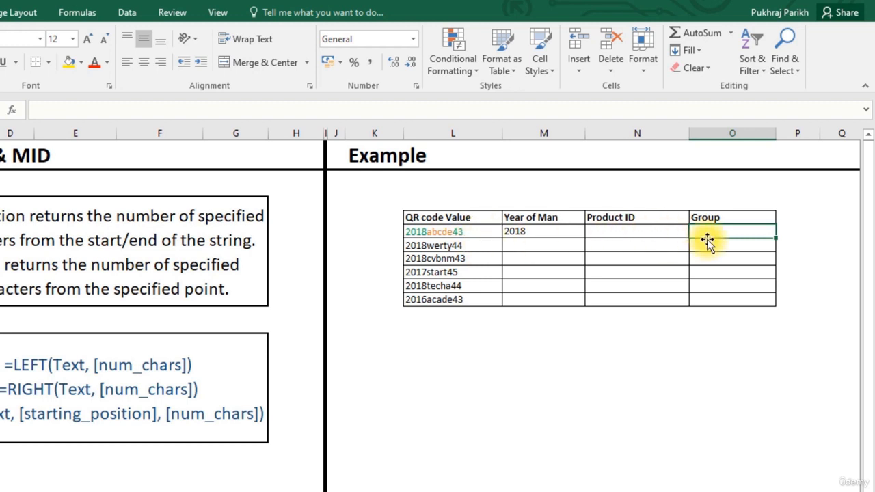
text(=right()
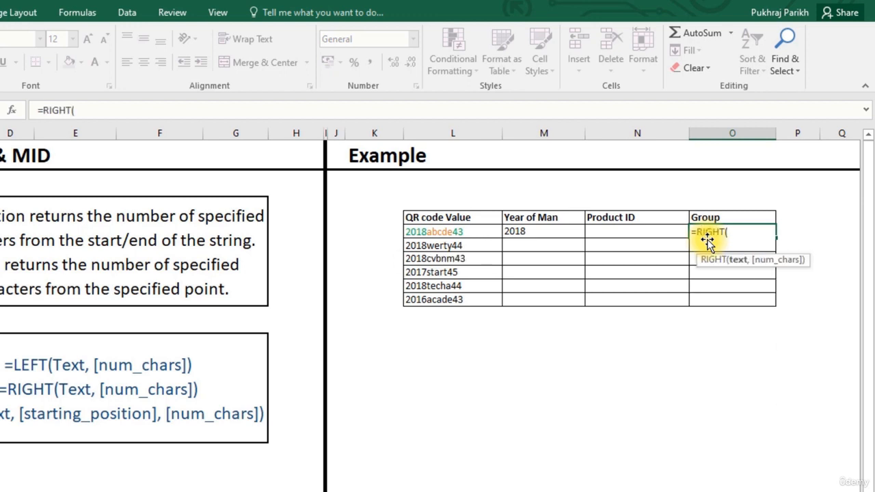
click(455, 232)
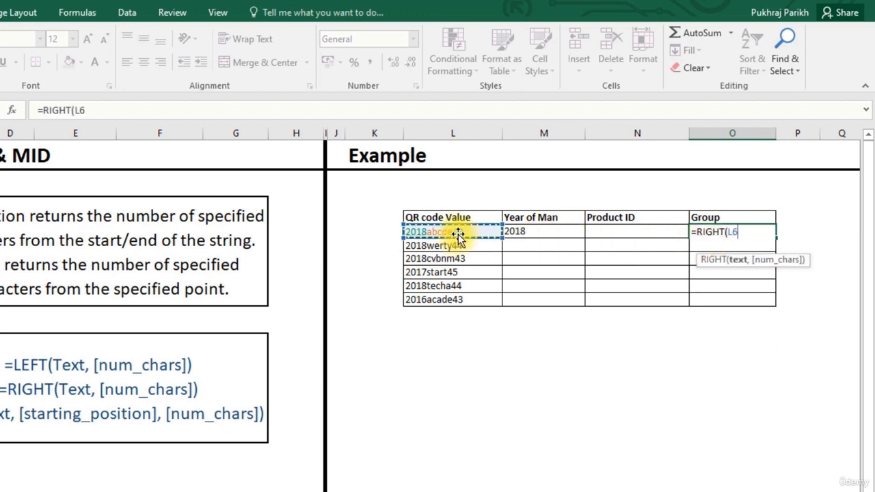
text(,2)
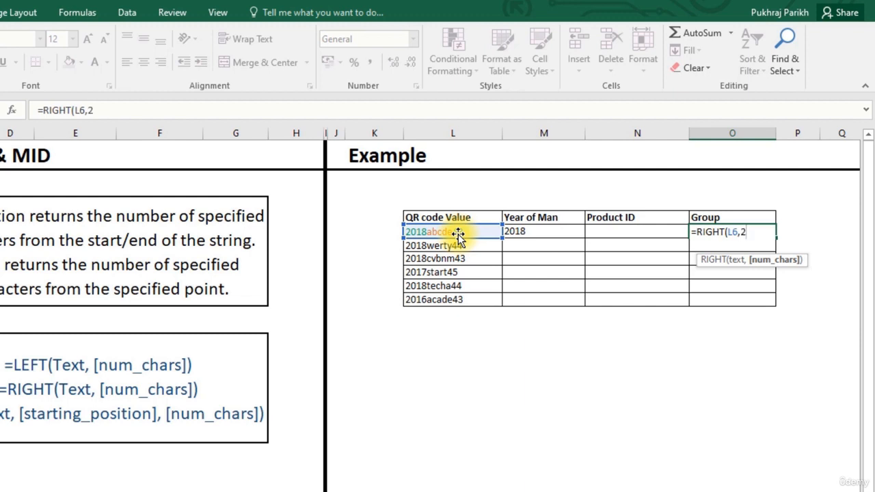
key(Return)
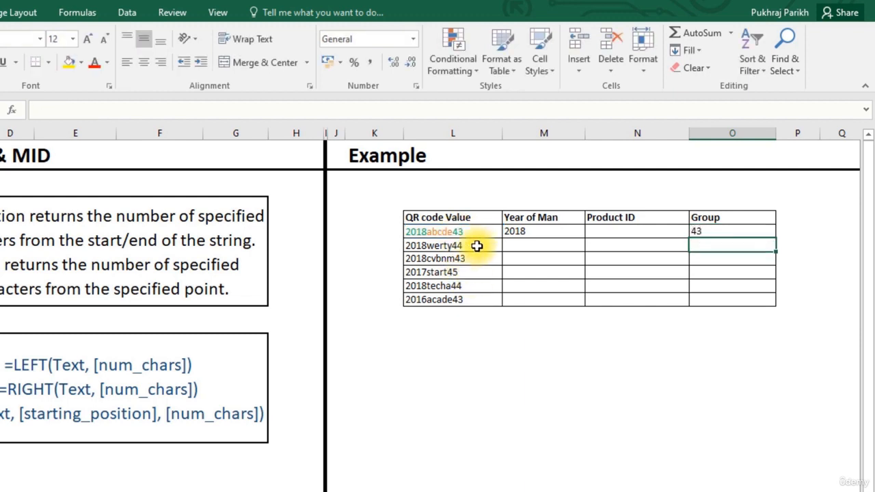
click(474, 231)
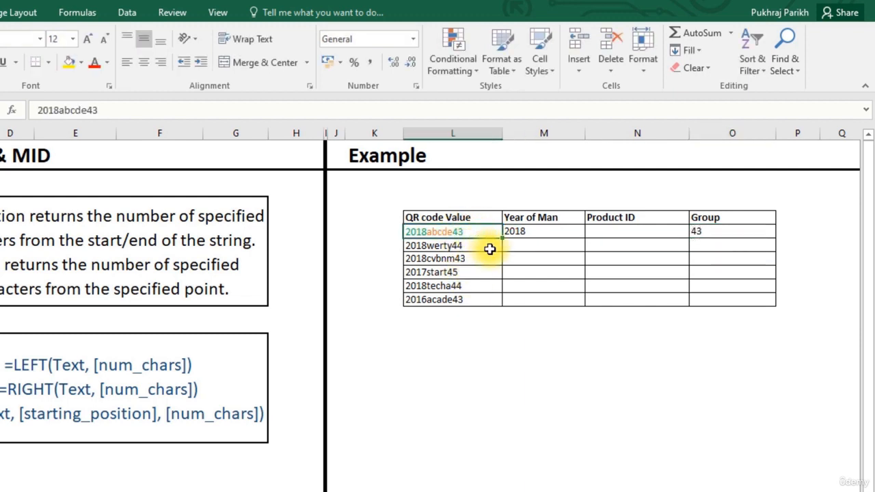
click(715, 232)
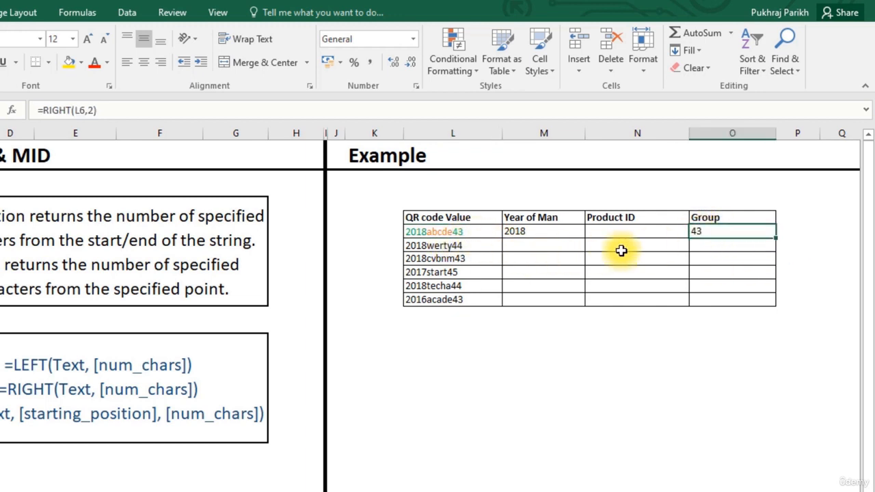
Enter =MID(L6,5,5) in the Product ID cell for 2018abcde43.
click(604, 236)
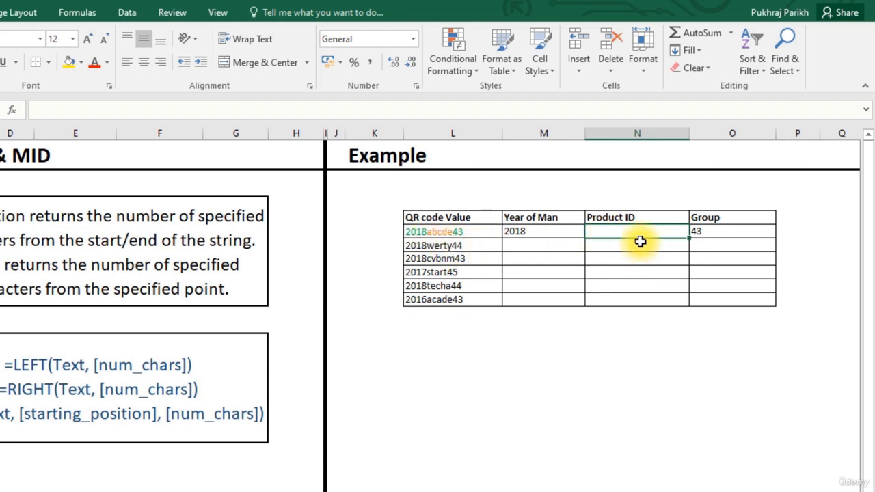
text(=mid)
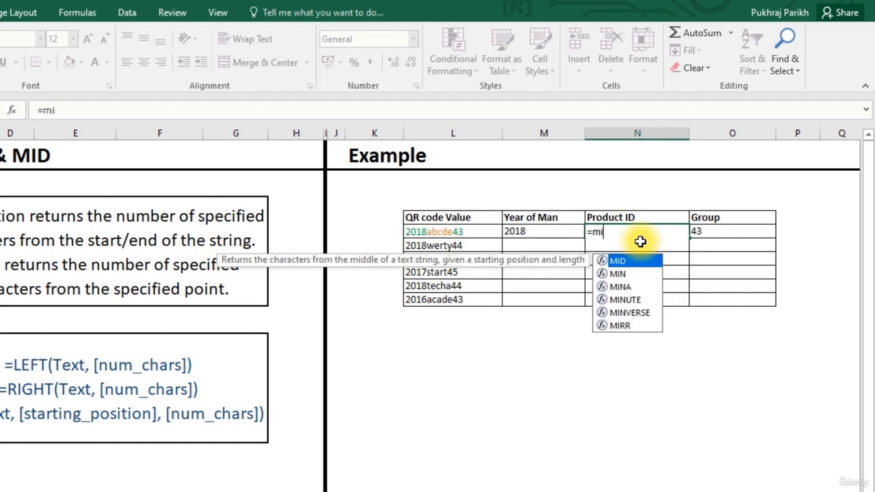
double_click(614, 261)
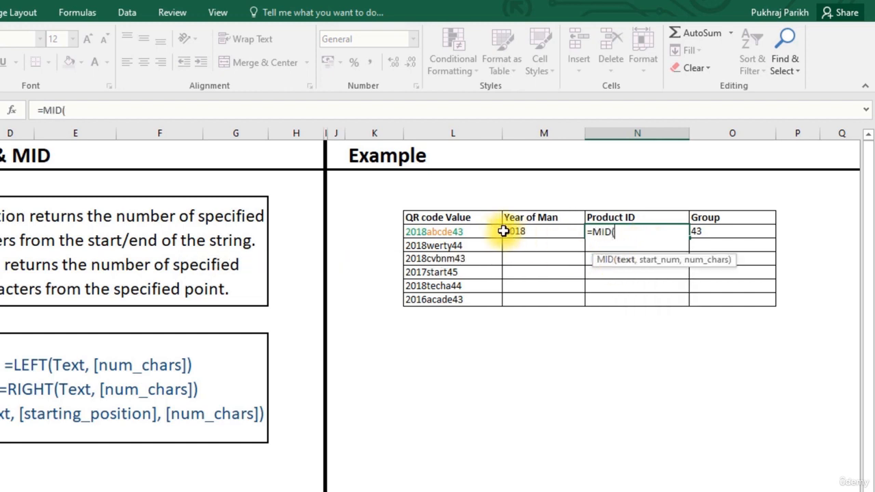
click(449, 232)
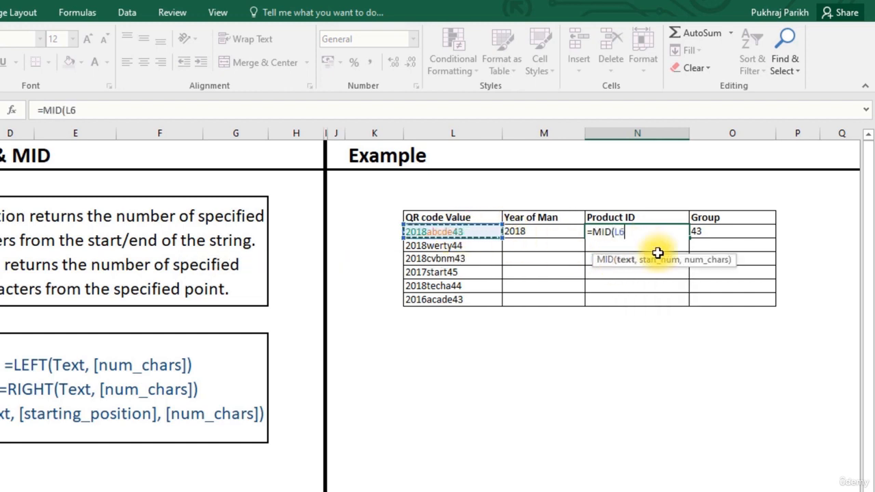
text(,)
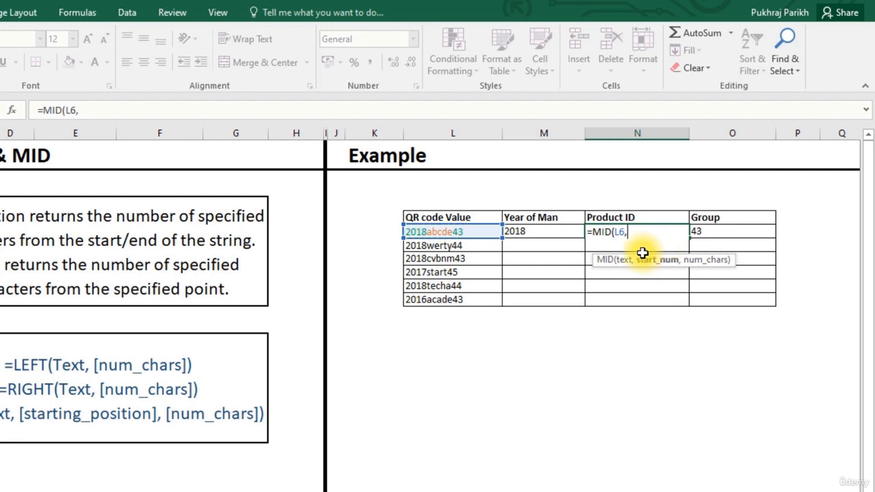
text(5)
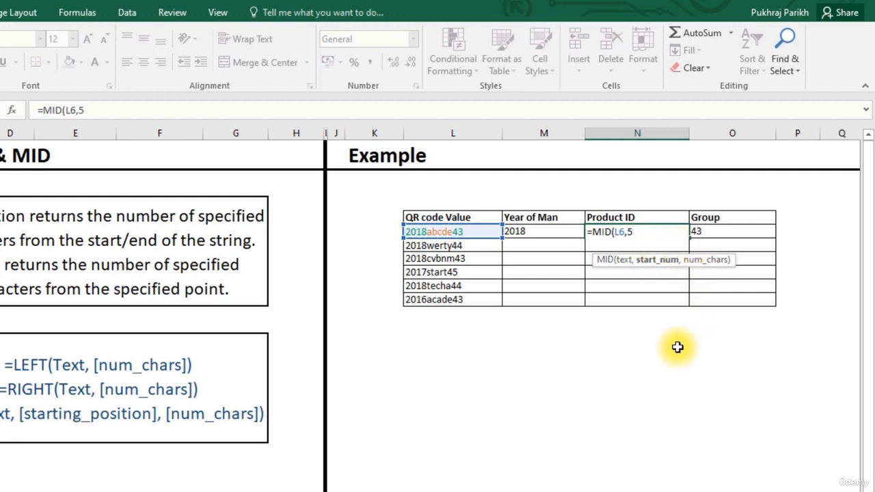
text(,)
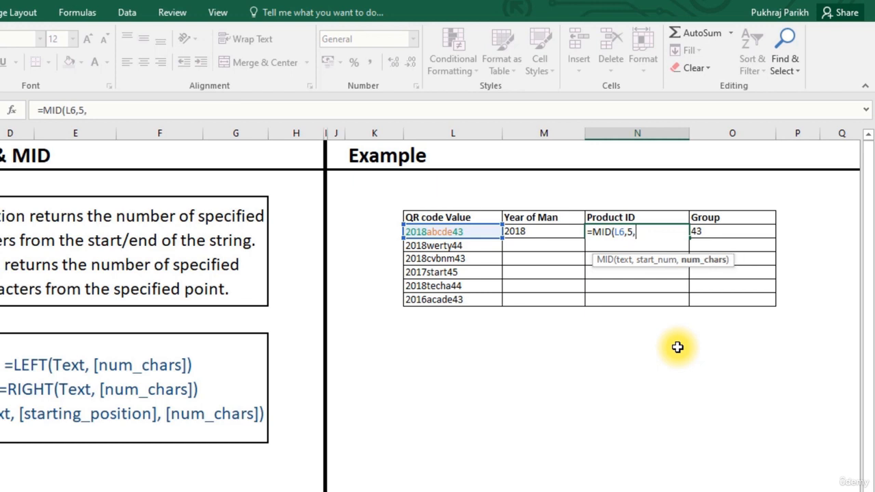
text(5))
key(Return)
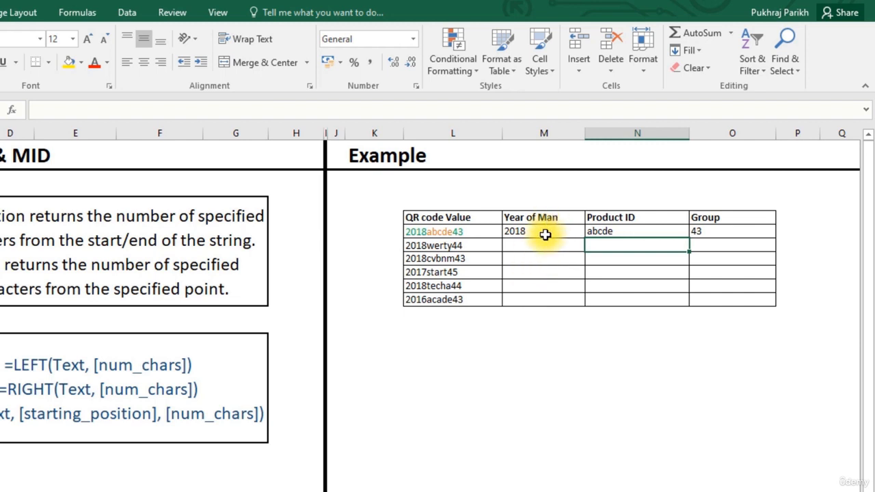
Fill the Year of Man, Product ID and Group formulas from row 6 down to 2016acade43 in row 11.
drag(545, 233, 768, 235)
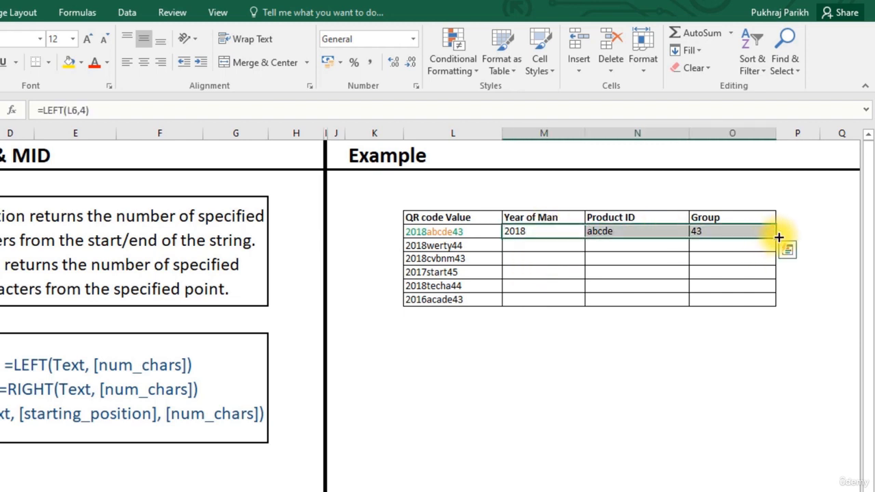
double_click(778, 237)
click(830, 221)
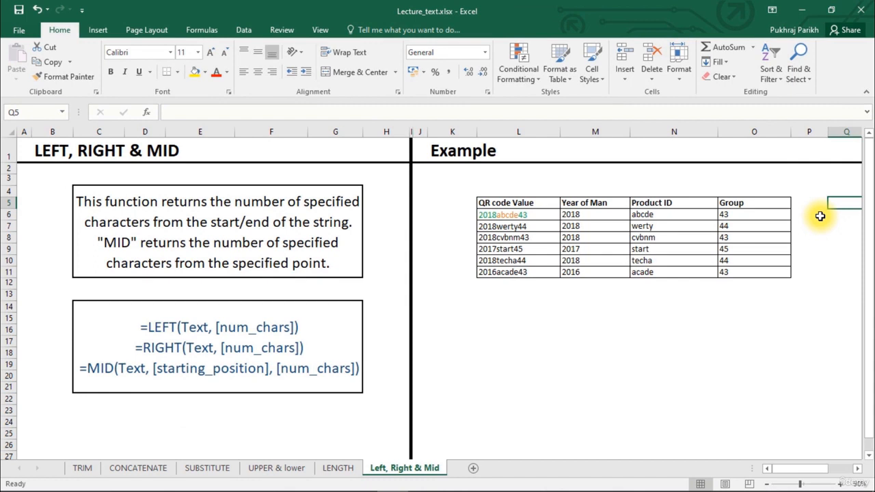
Show the list of Text functions available in the function library.
click(200, 29)
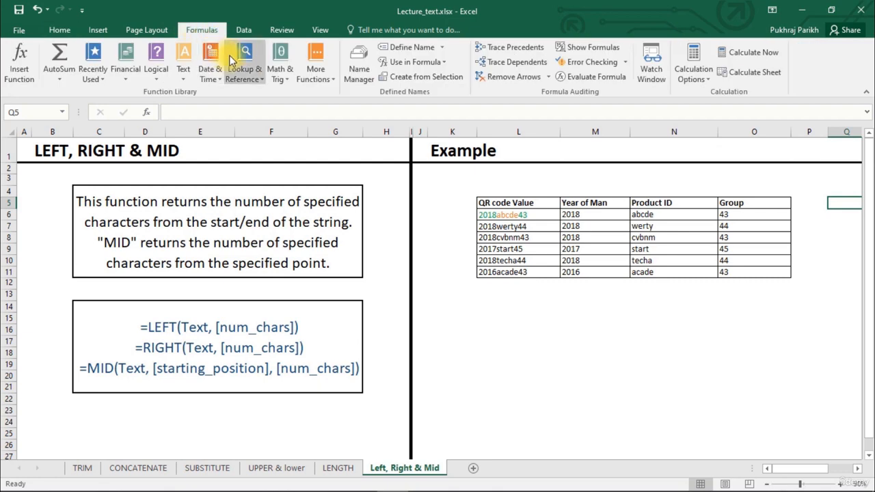
click(185, 71)
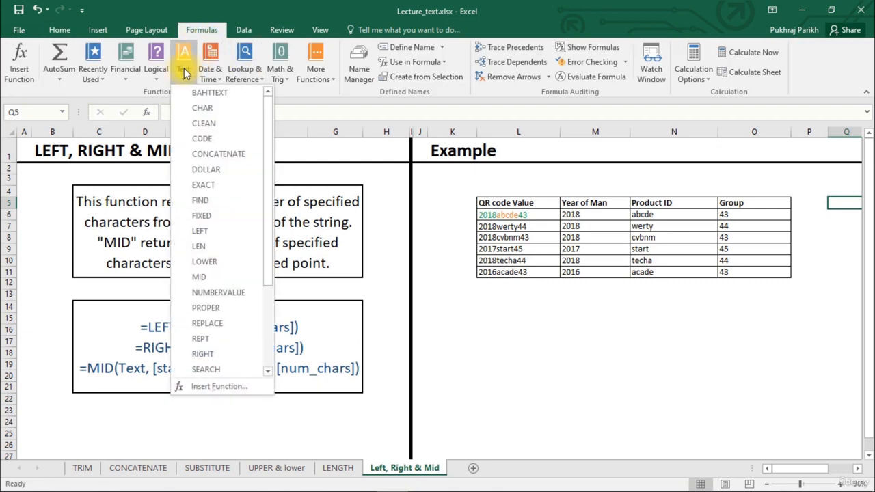